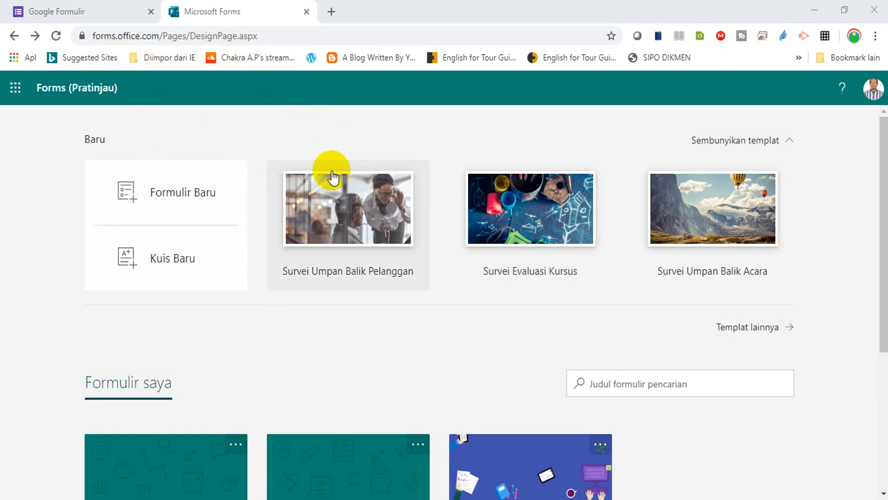
Compare the start pages of Google Forms and Microsoft Forms.
click(60, 12)
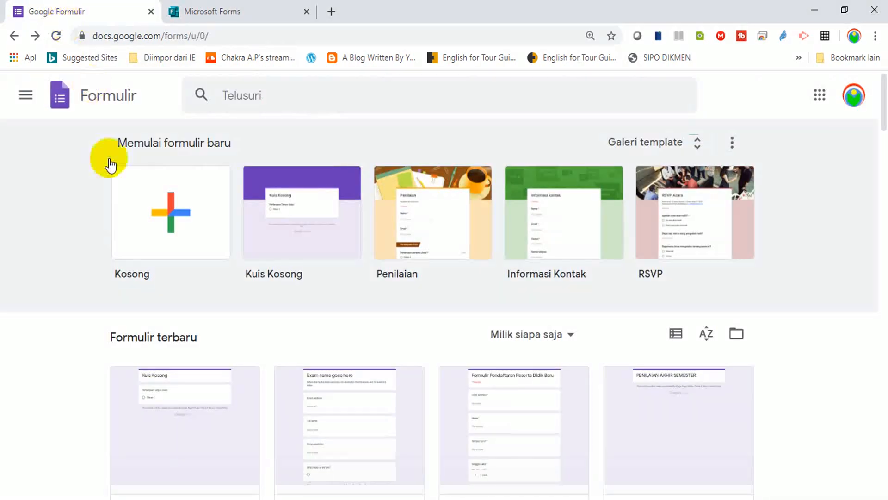
click(221, 13)
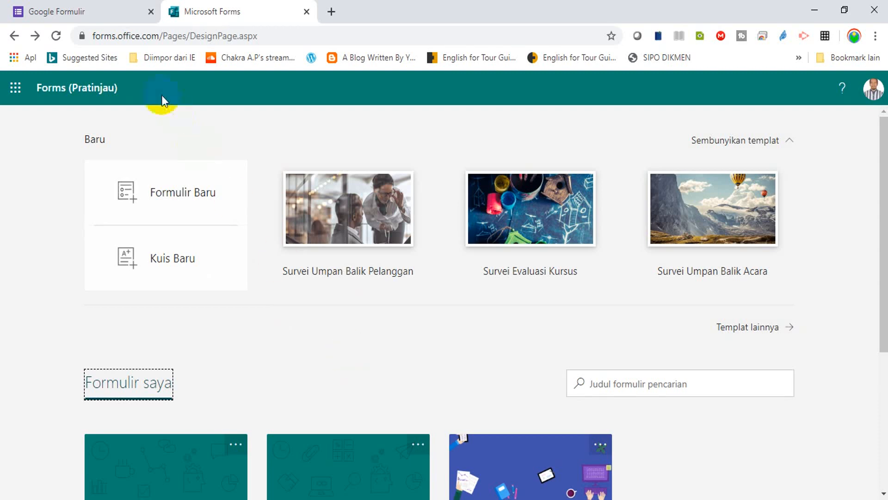
click(91, 12)
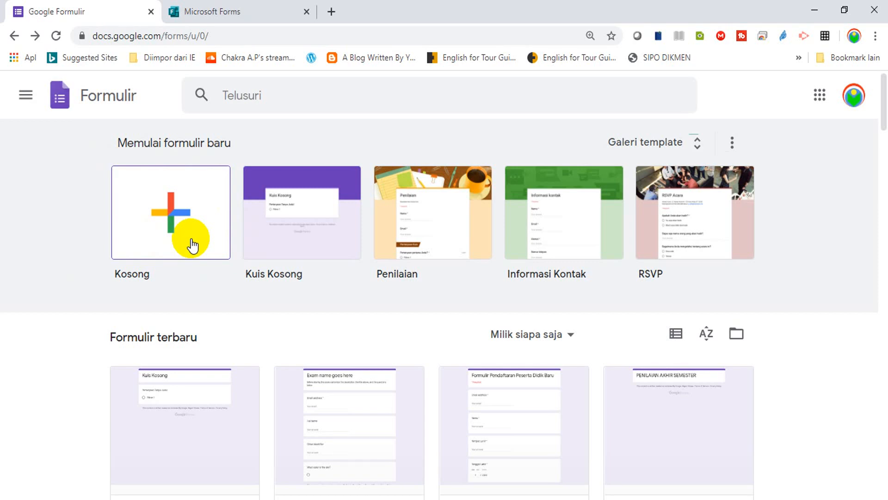
Switch to Microsoft Forms and create a new quiz titled "Soal Logaritma".
click(223, 10)
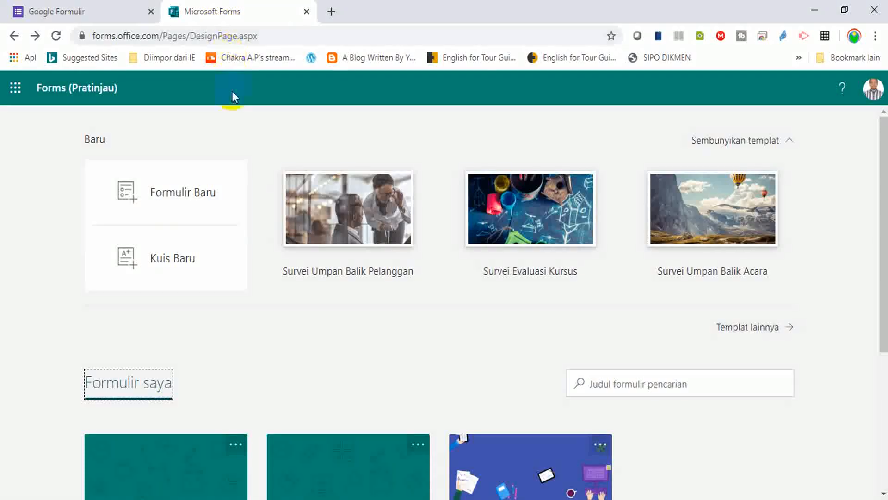
click(170, 262)
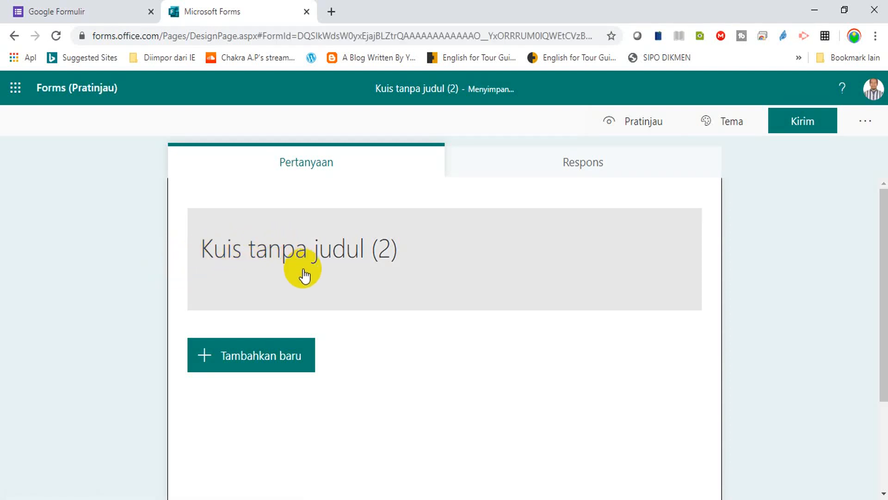
click(275, 273)
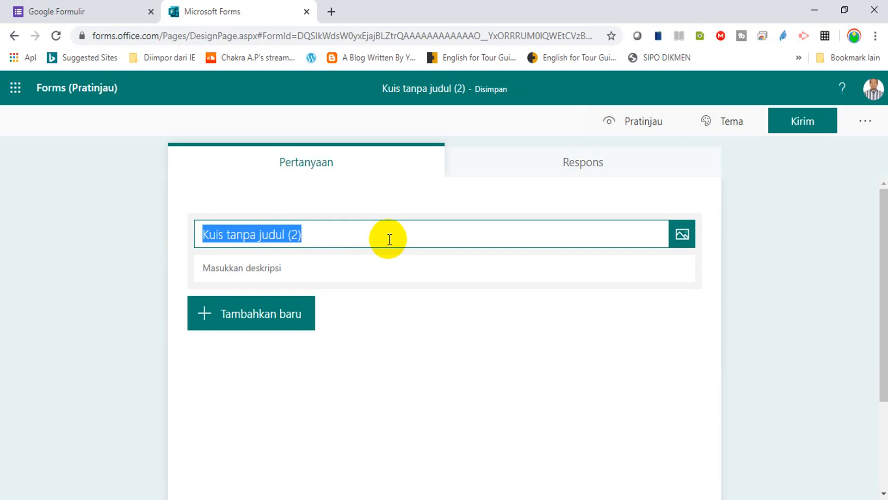
text(Lo)
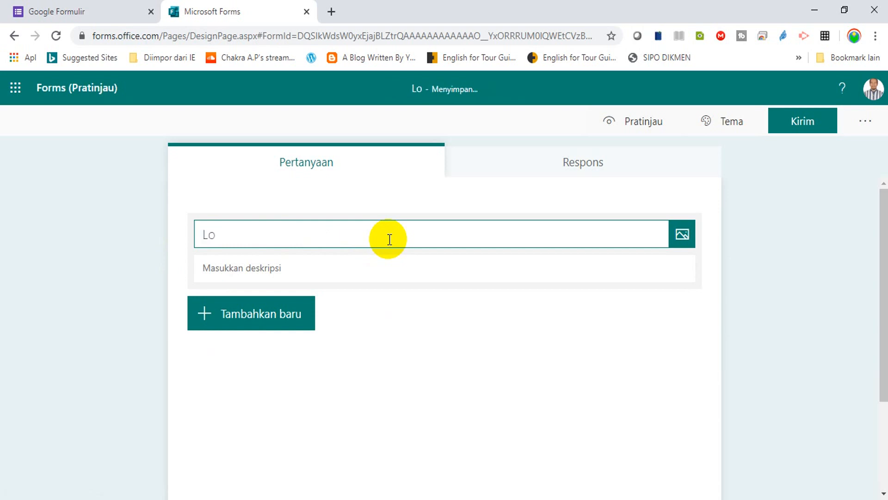
key(BackSpace)
key(BackSpace)
text(Soal )
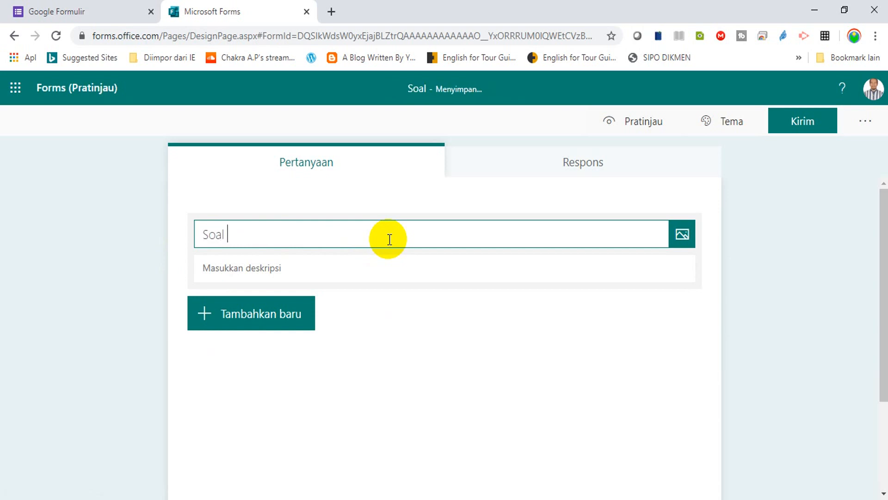
text(Logar)
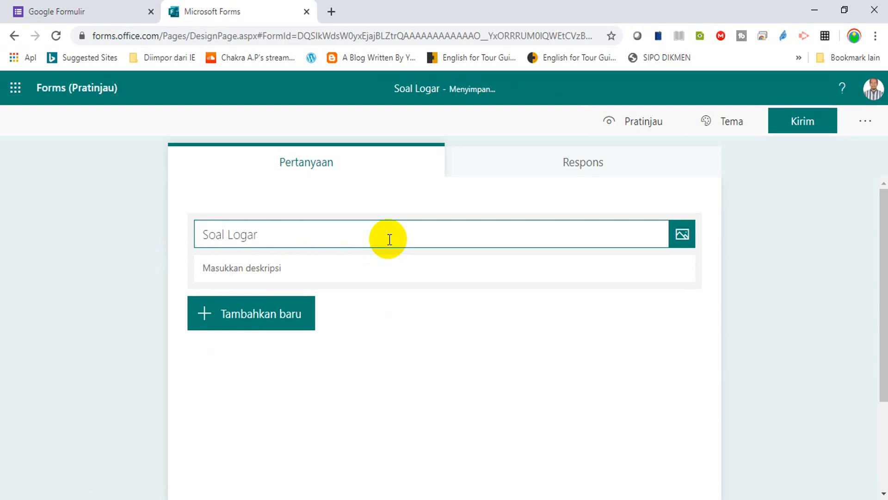
text(itma)
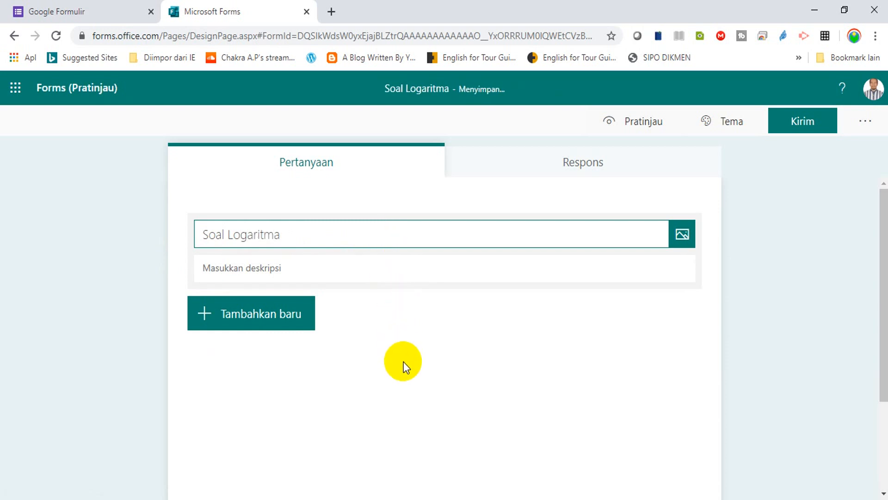
click(404, 365)
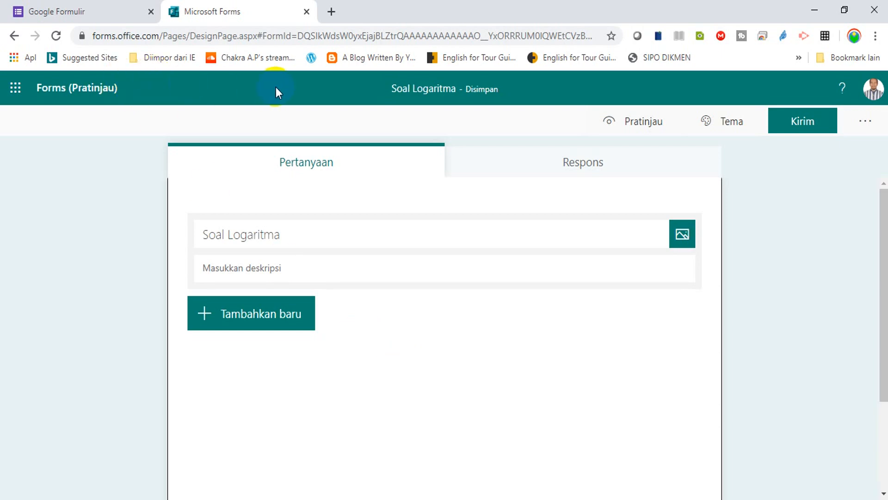
Switch to Google Forms, create a blank form titled "Soal Logaritma" and give the file the same name.
click(93, 11)
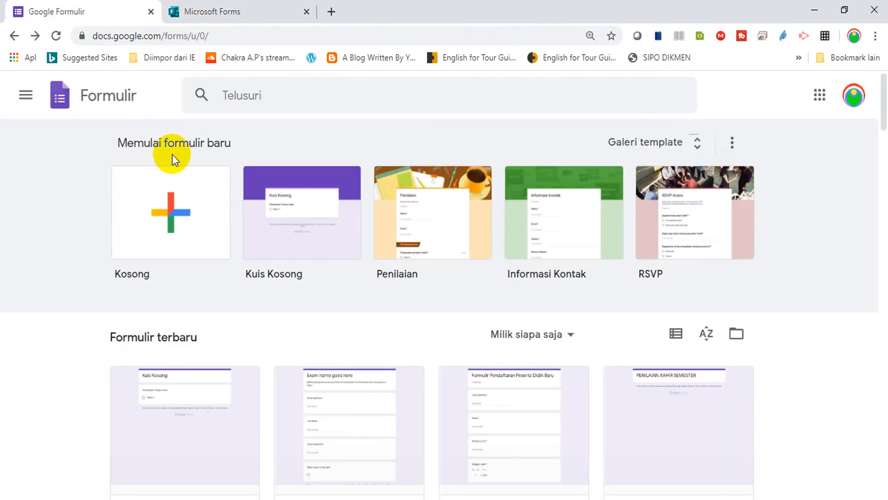
click(181, 212)
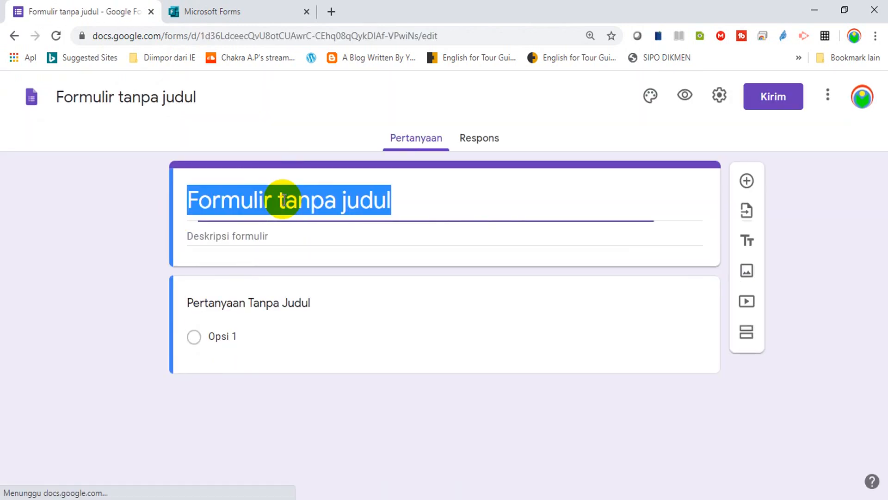
text(oa)
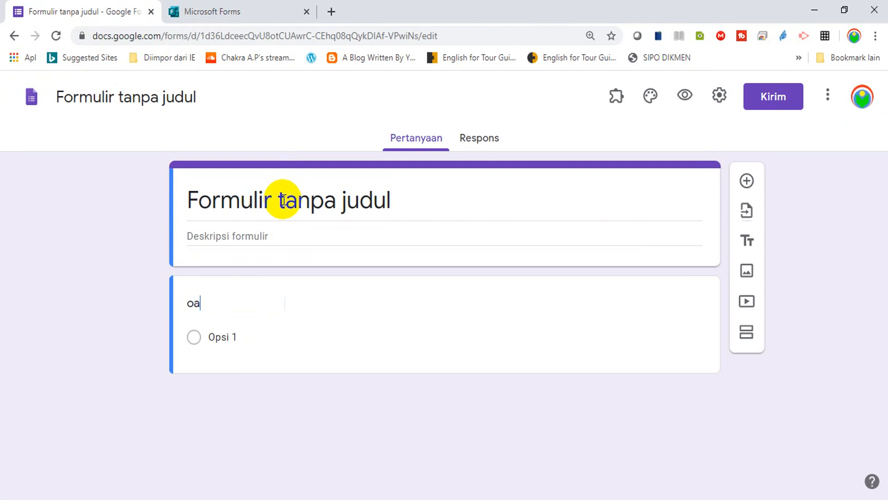
click(344, 199)
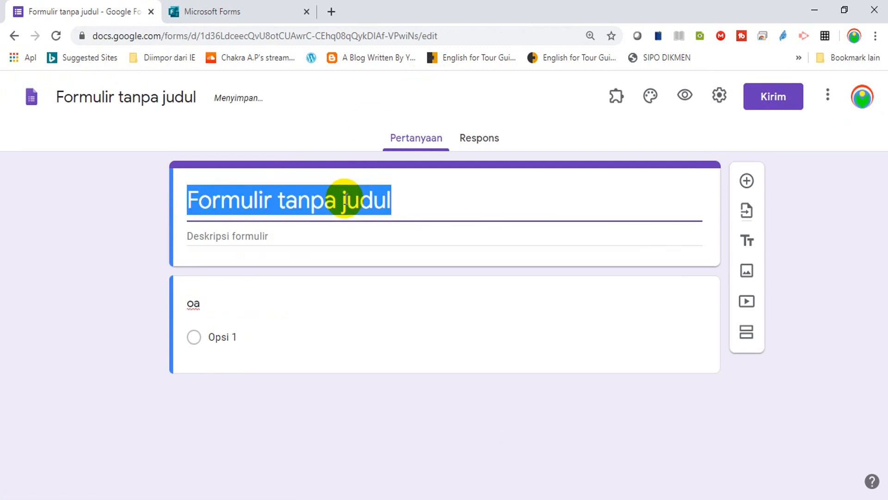
text(Soal Log)
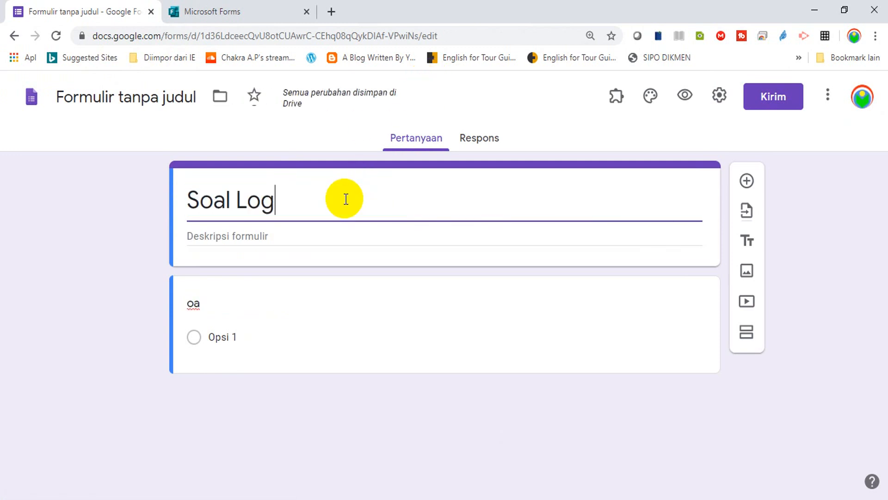
text(aritma)
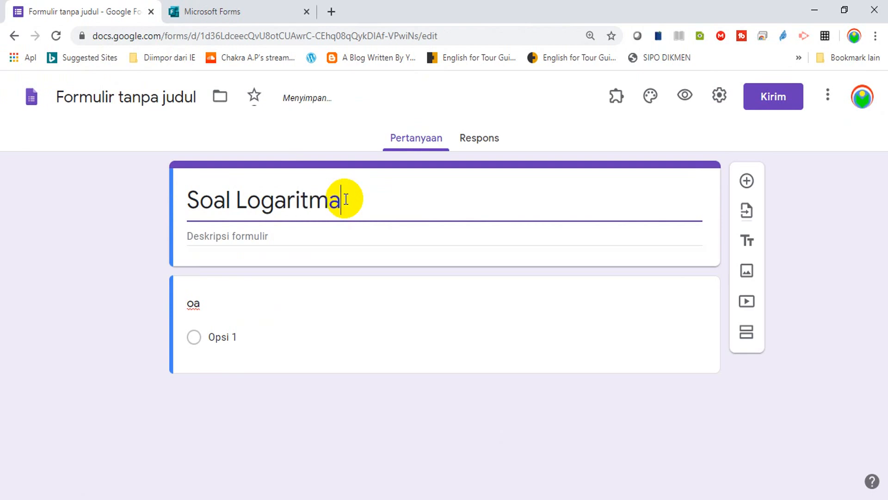
click(174, 109)
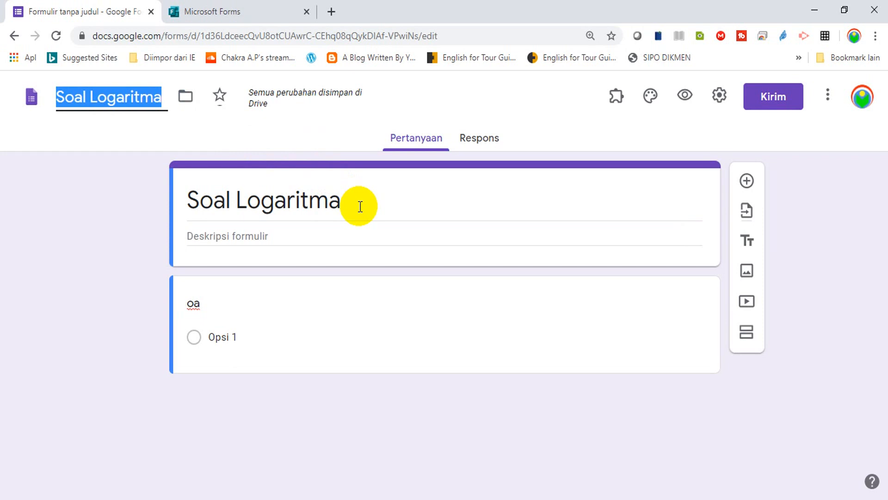
Turn the Google form "Soal Logaritma" into a quiz and save the settings.
click(246, 4)
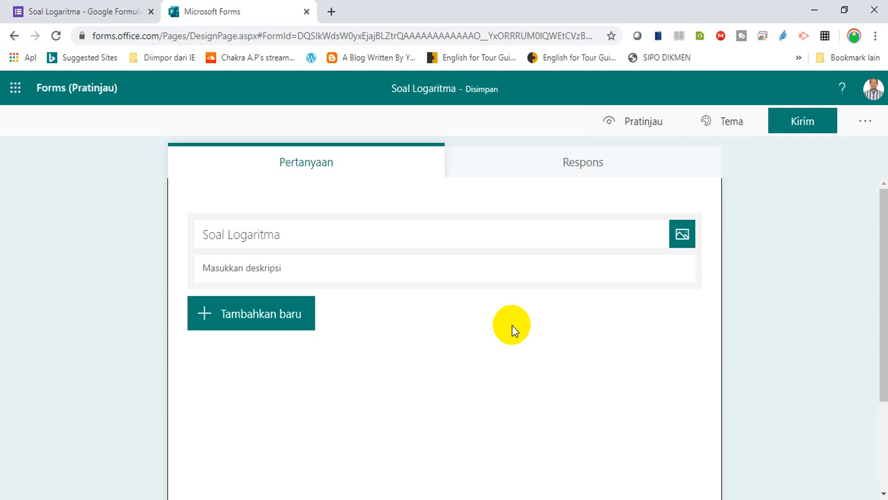
click(85, 13)
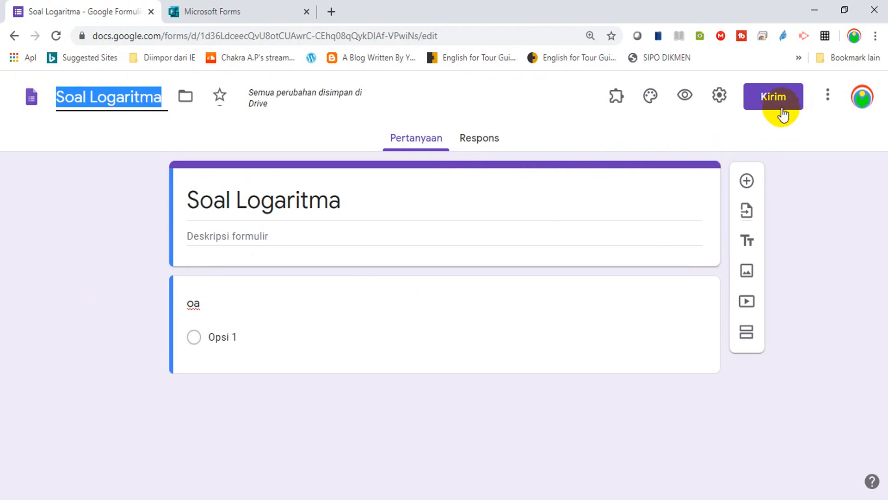
click(718, 97)
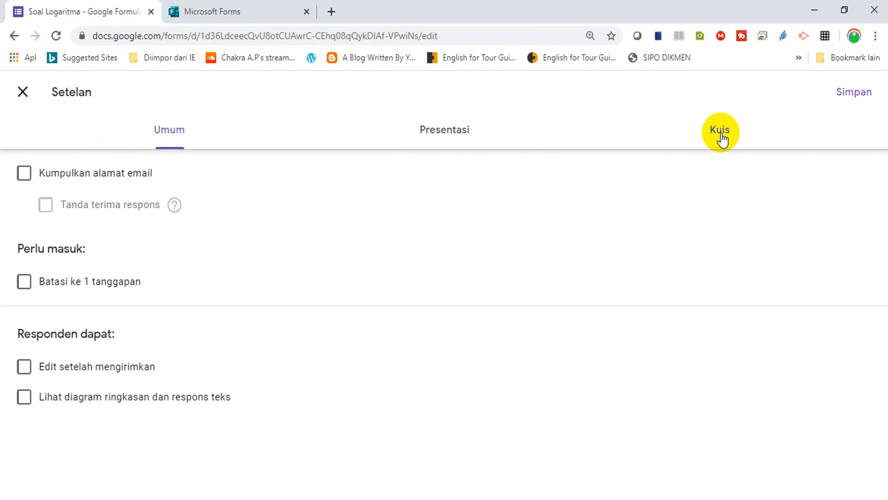
click(721, 135)
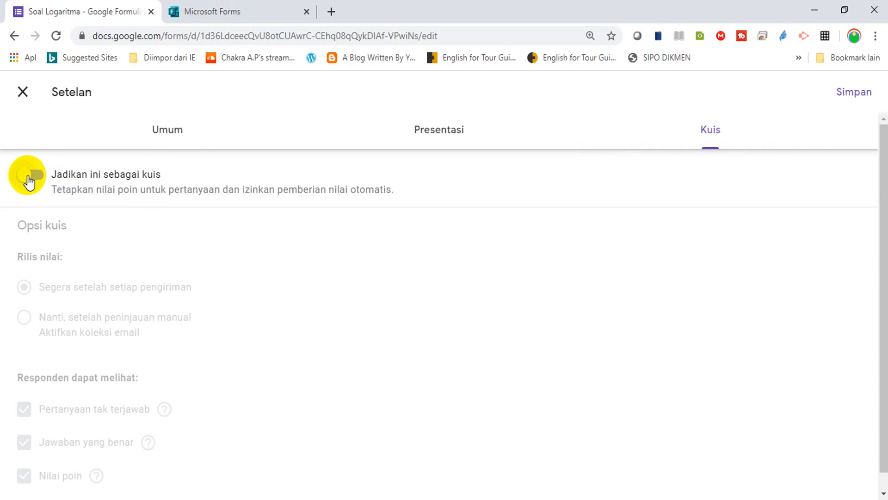
click(29, 180)
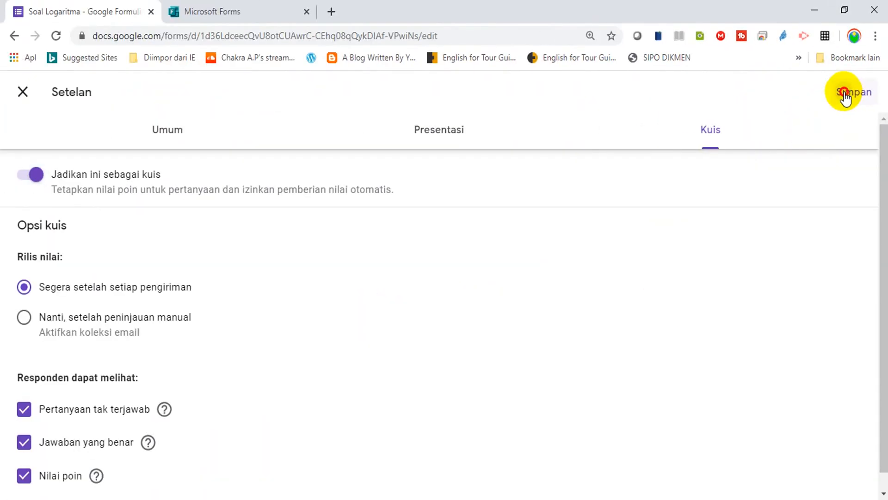
click(845, 95)
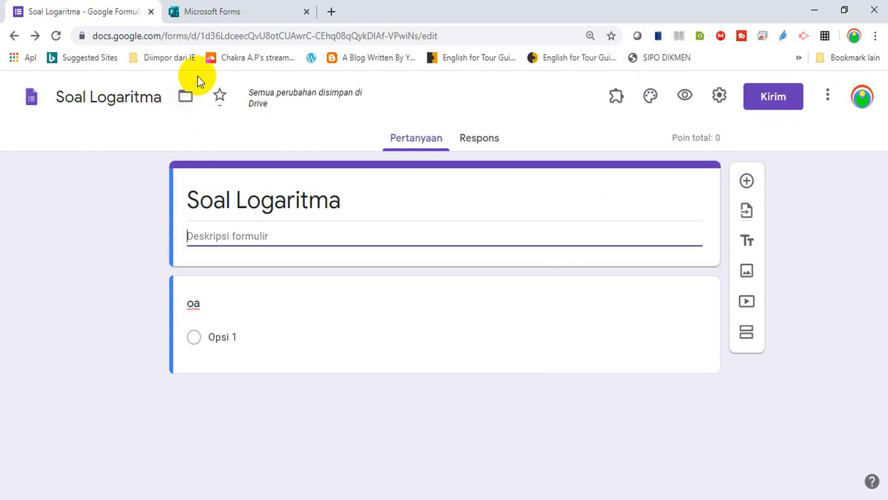
Replace the text of the Google form's first question with "1 + 1 = ...".
click(215, 14)
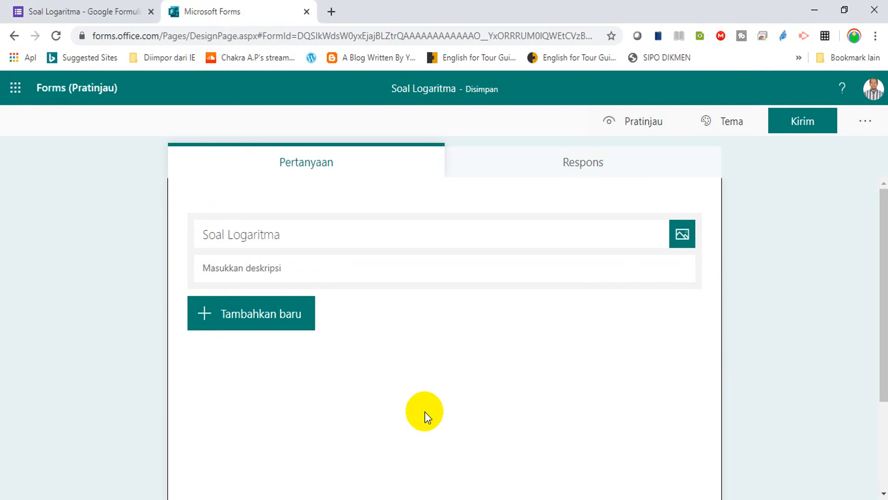
click(62, 9)
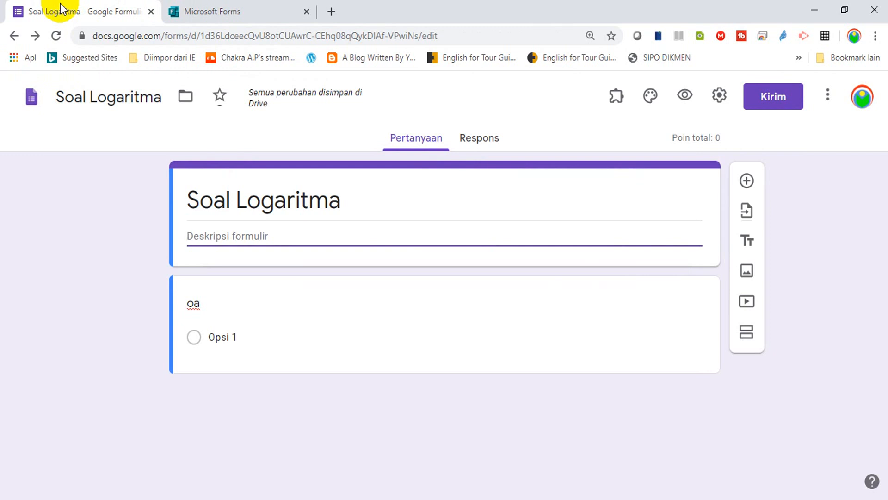
click(219, 310)
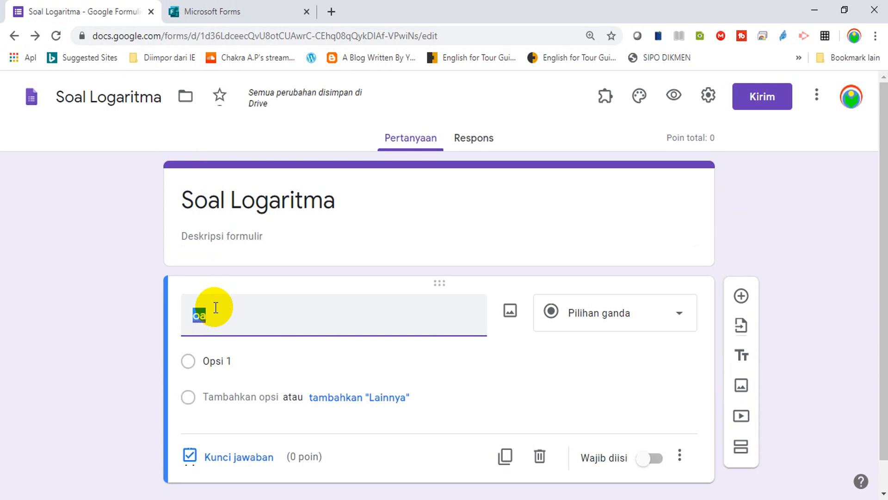
text(1)
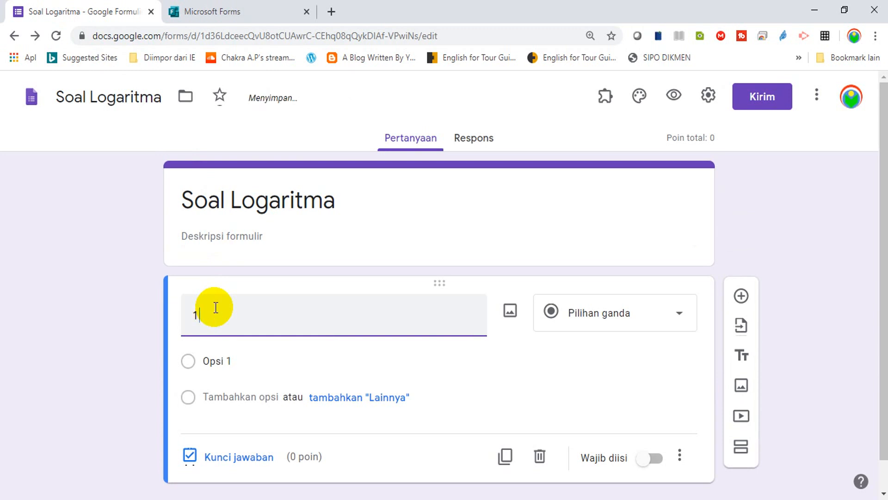
text( + 1 = ...)
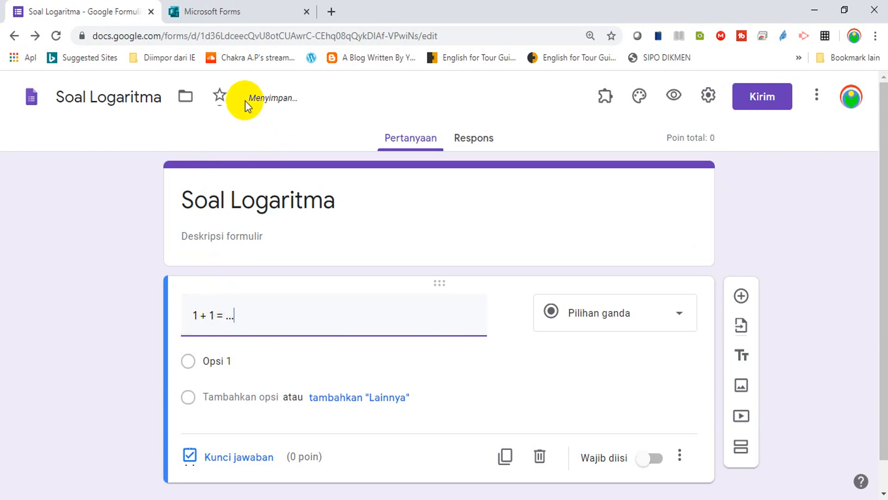
Compare the question types offered in Microsoft Forms, including the additional ones, with those in Google Forms.
click(230, 13)
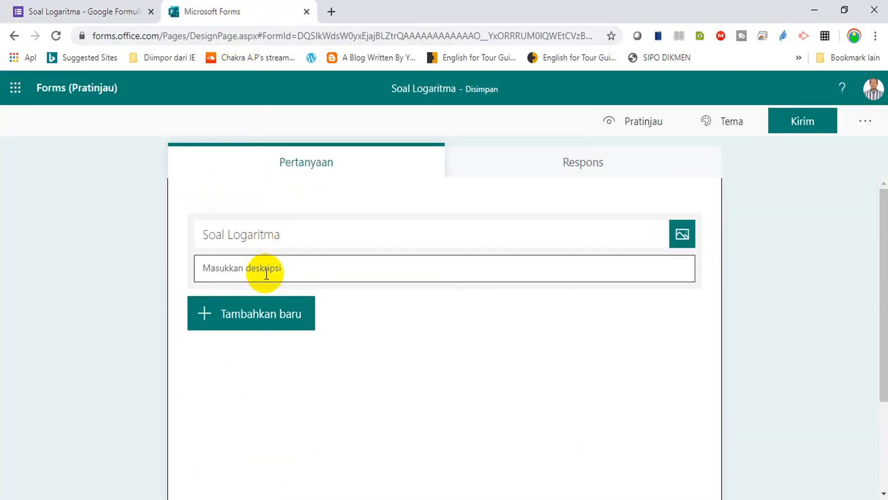
click(267, 323)
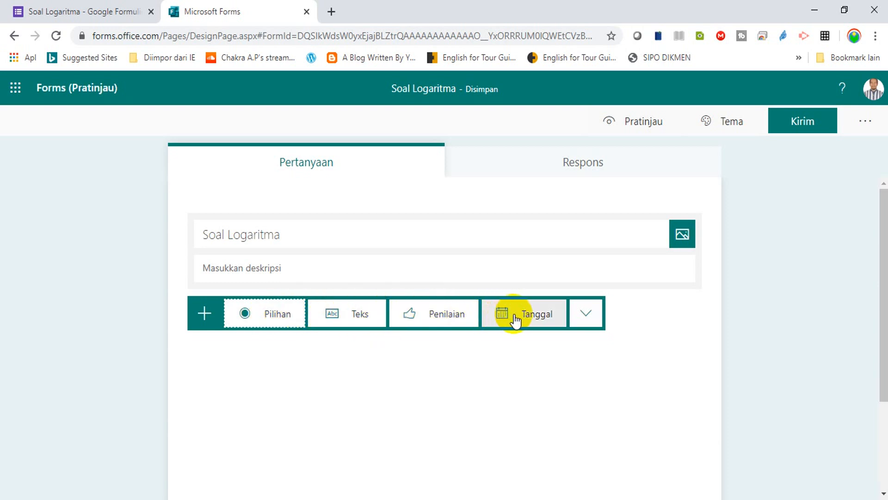
click(588, 314)
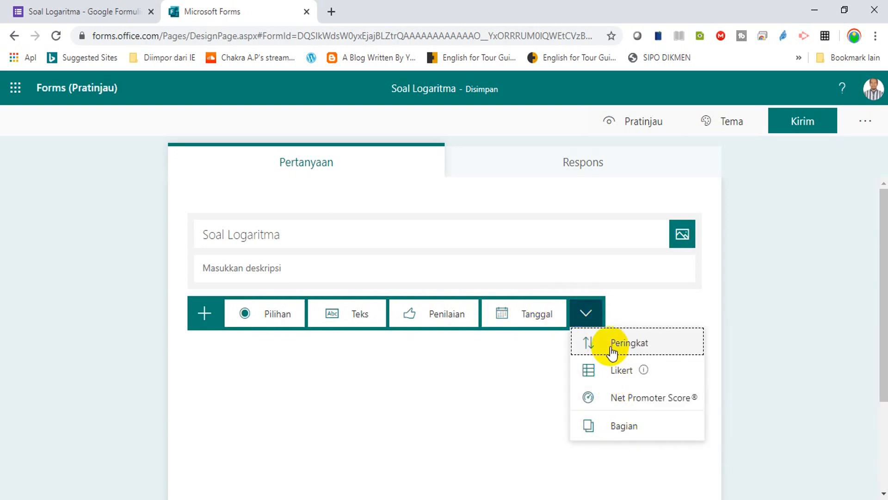
click(97, 15)
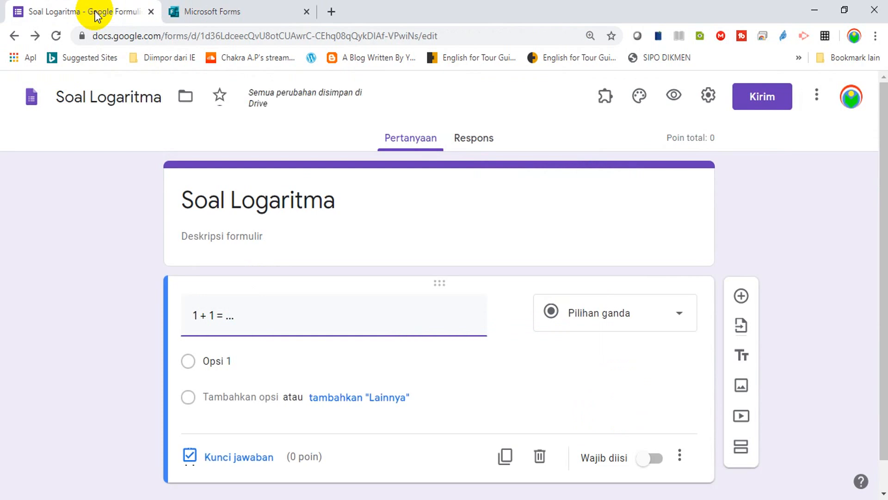
click(678, 315)
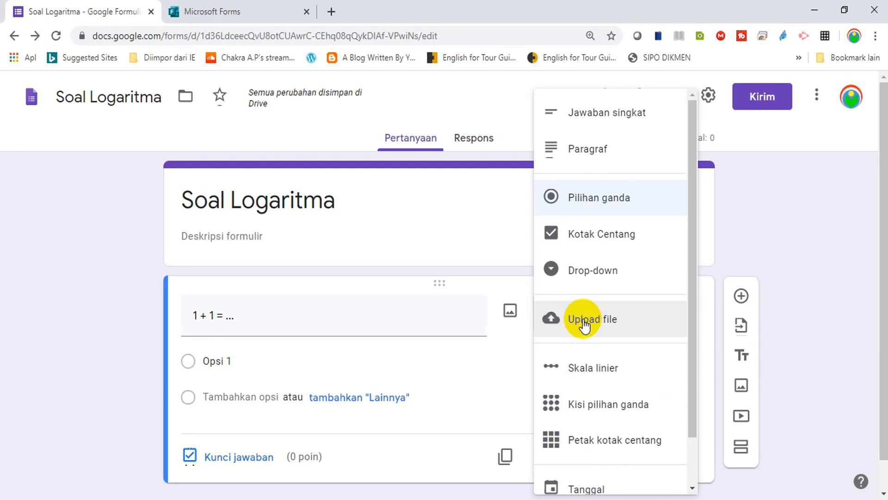
click(231, 12)
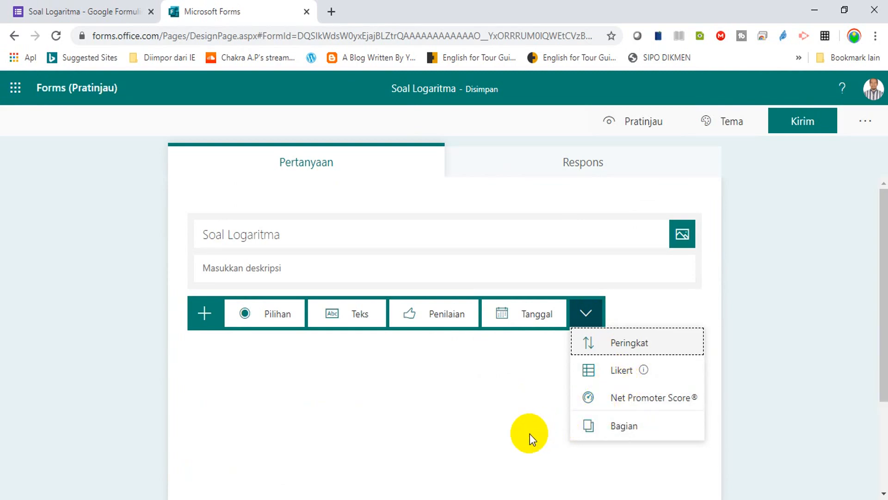
Add a Pilihan question with the text "1 + 1 = ..." to the Microsoft form "Soal Logaritma".
click(874, 89)
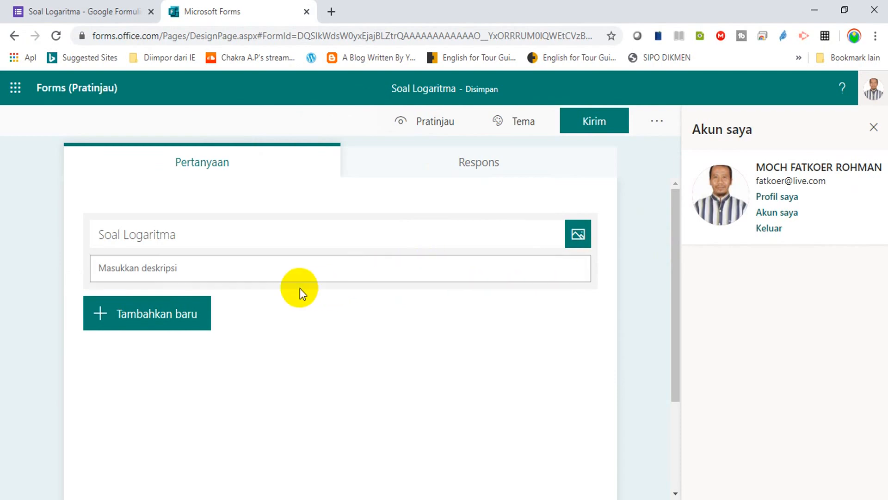
click(181, 315)
click(181, 316)
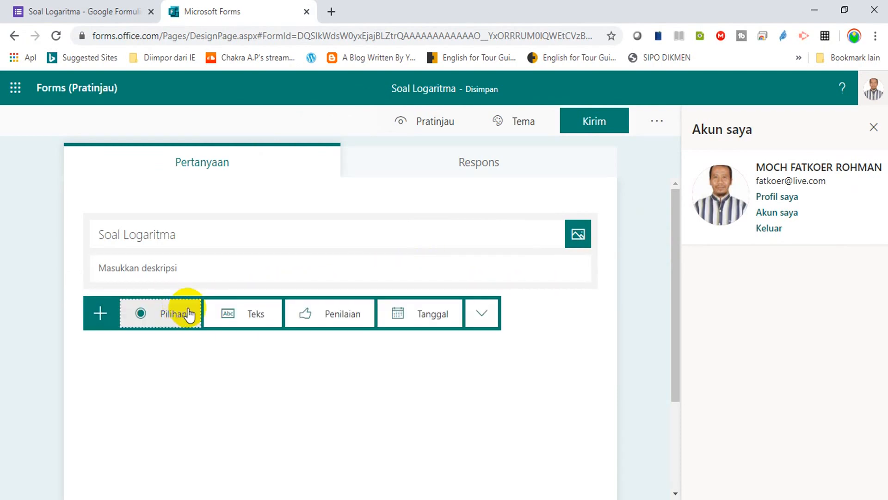
click(479, 312)
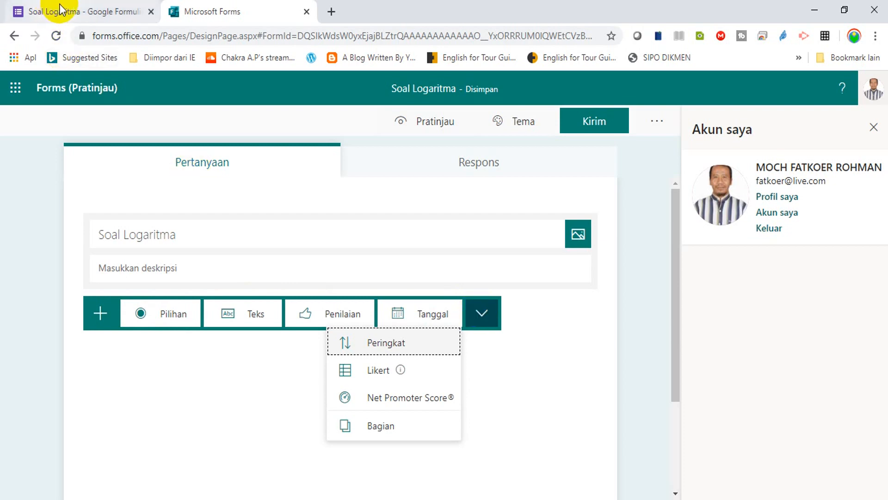
click(177, 267)
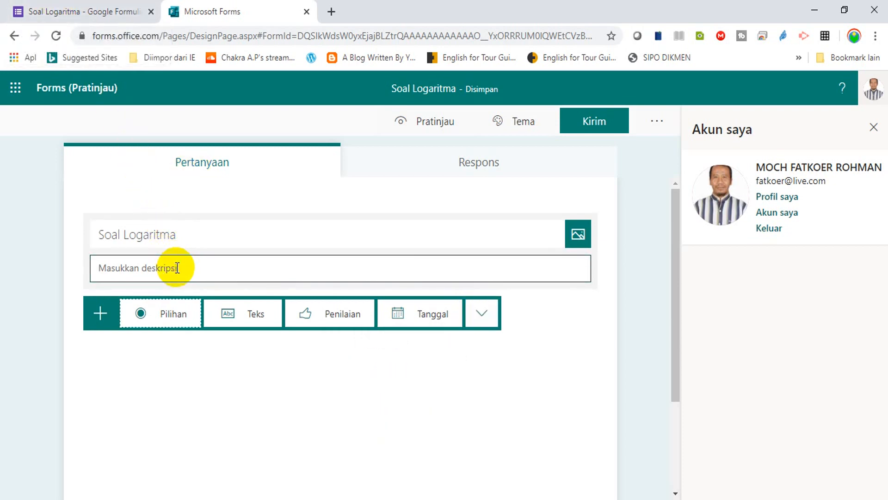
key(Return)
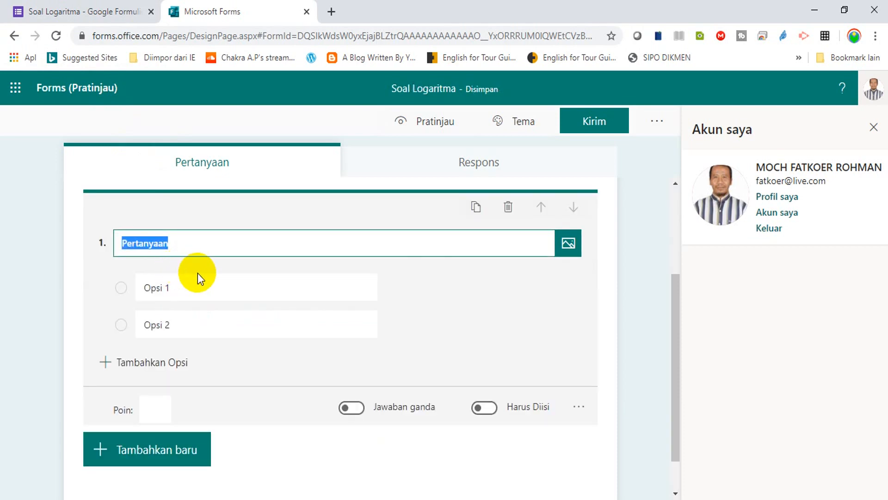
text(1)
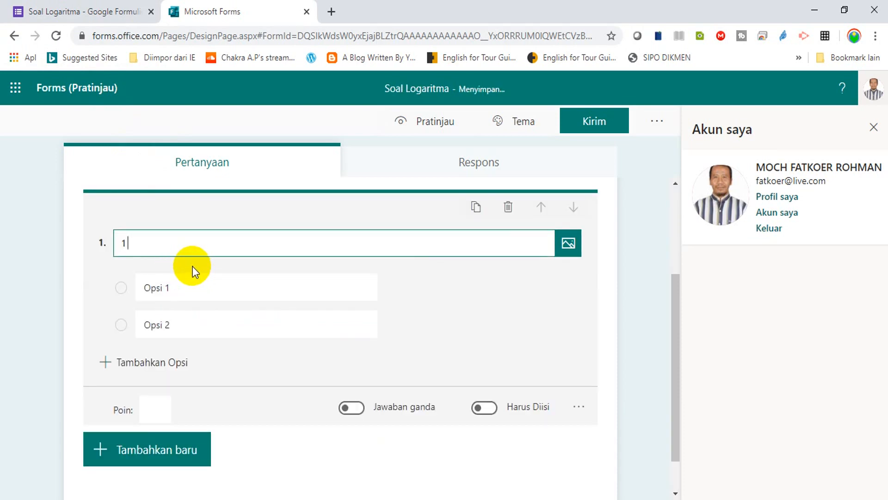
text( + 1 = ...)
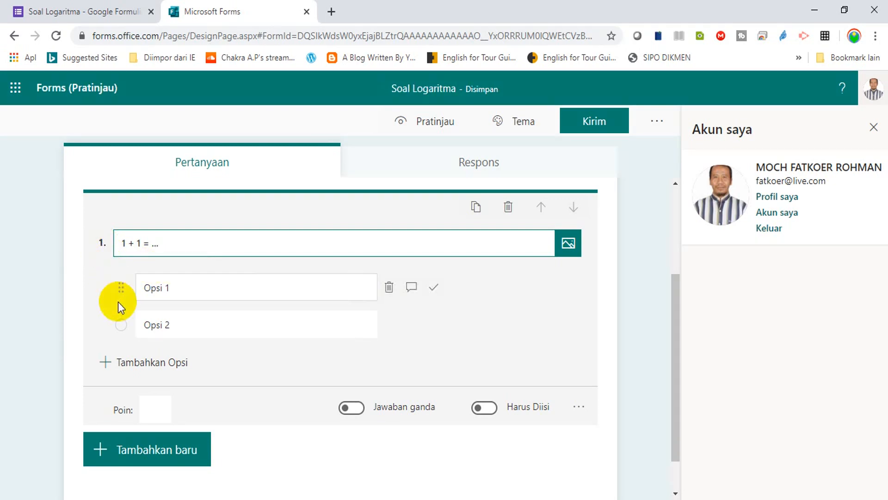
Compare the "1 + 1 = ..." question in Google Forms with the same question in Microsoft Forms.
click(78, 10)
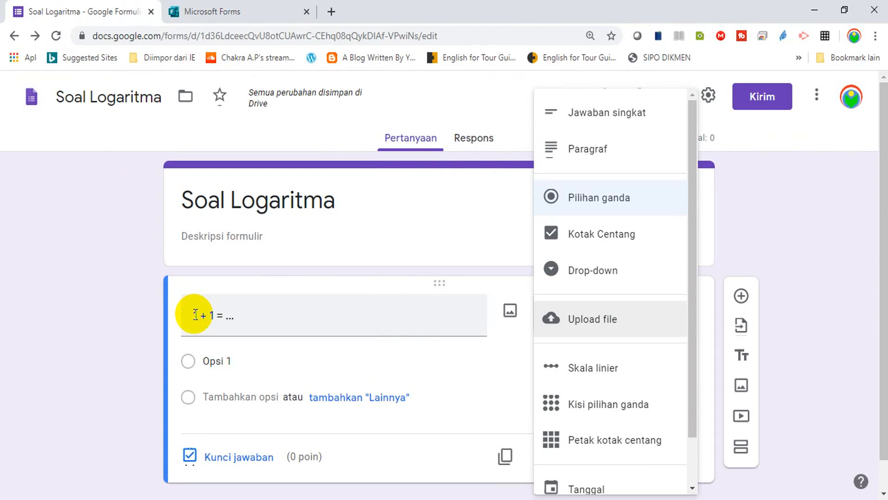
click(243, 13)
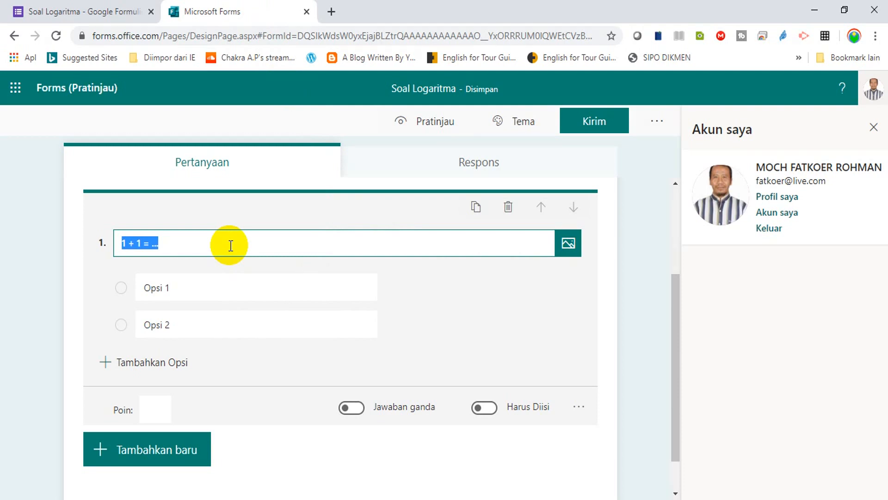
click(230, 245)
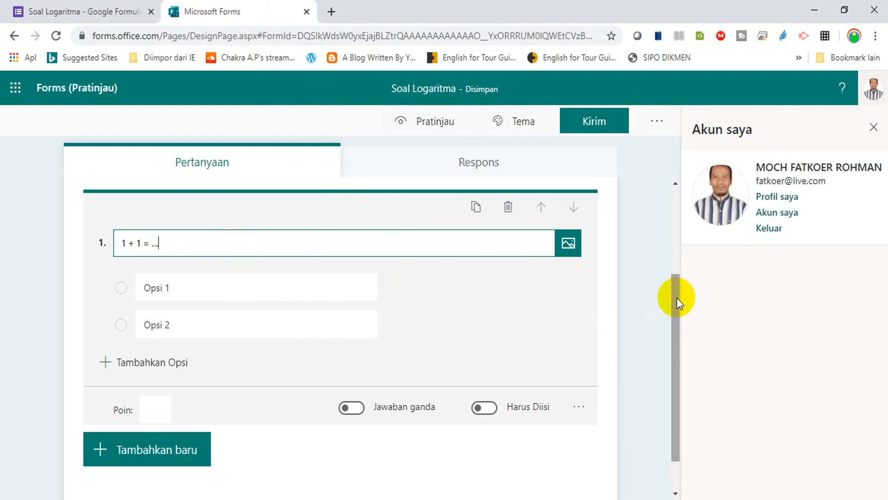
Enable the Matematika option for the Microsoft form's first question and open the keypad of its equation field.
click(579, 414)
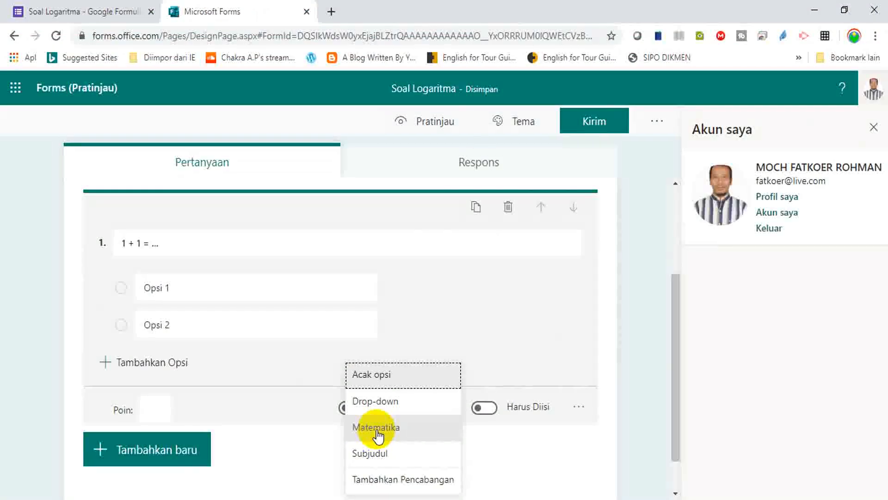
click(377, 428)
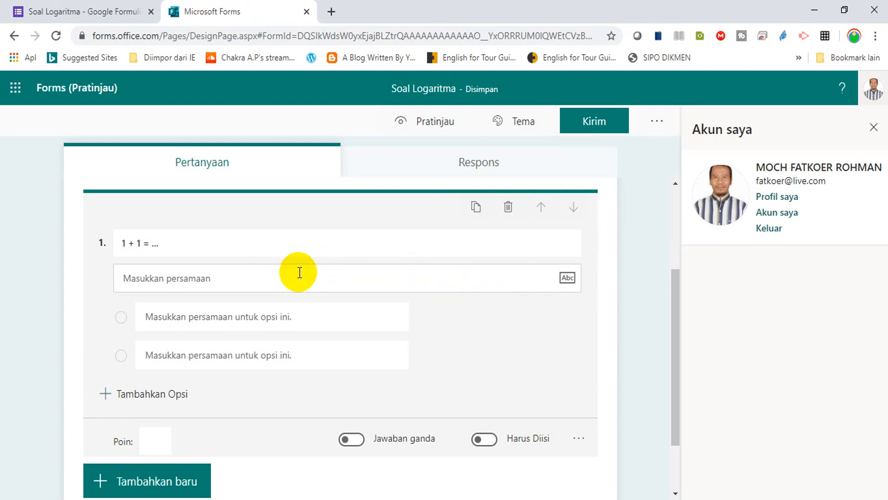
click(300, 272)
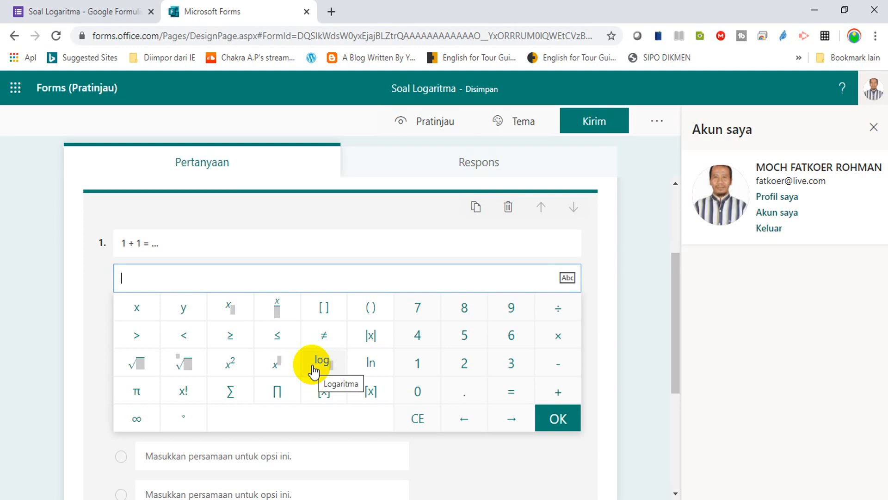
Compare the Google question's editor and additional display options with the equation keypad in Microsoft Forms.
click(106, 14)
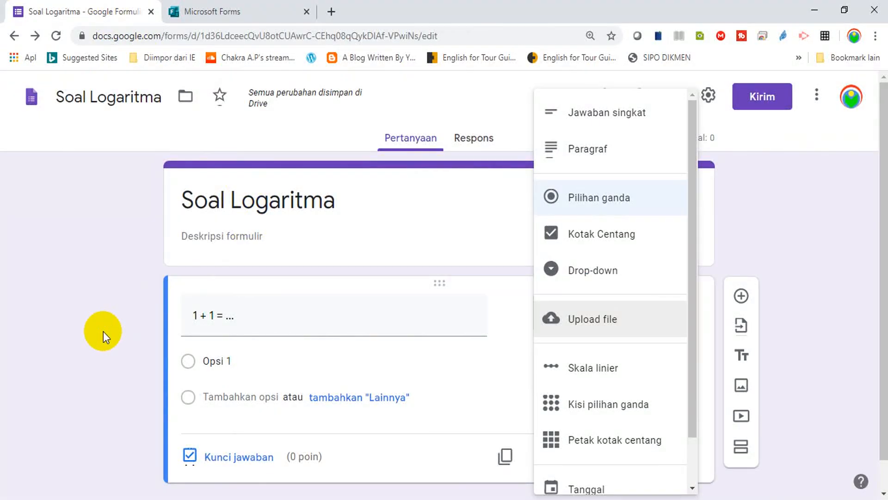
click(104, 332)
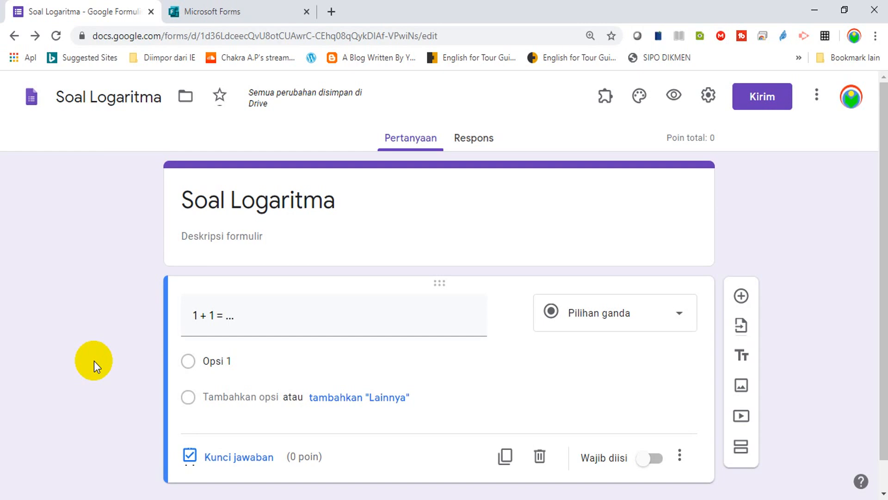
click(234, 14)
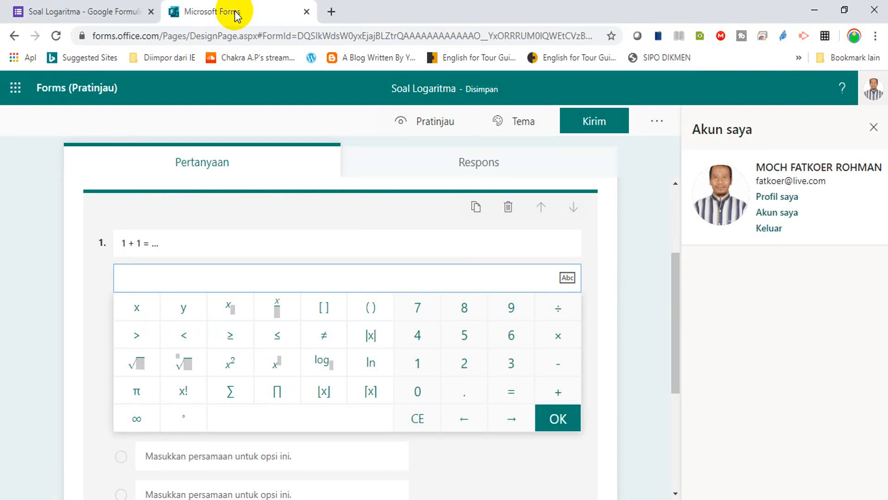
click(99, 12)
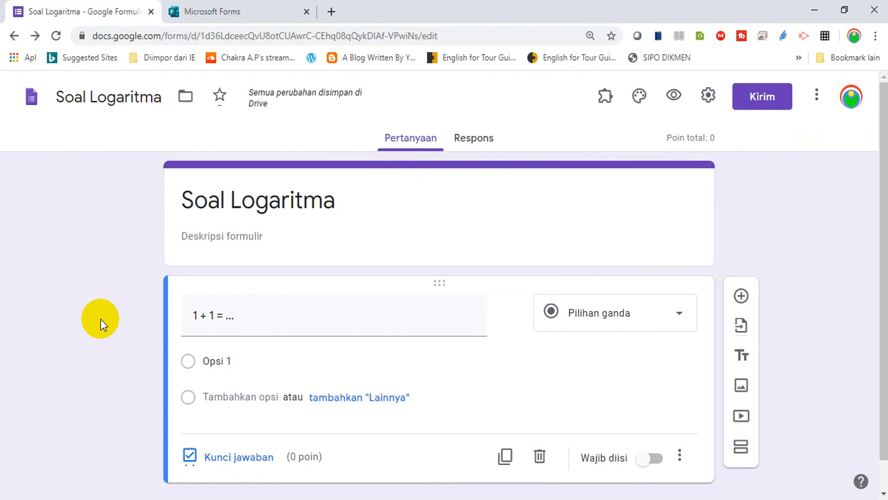
click(680, 460)
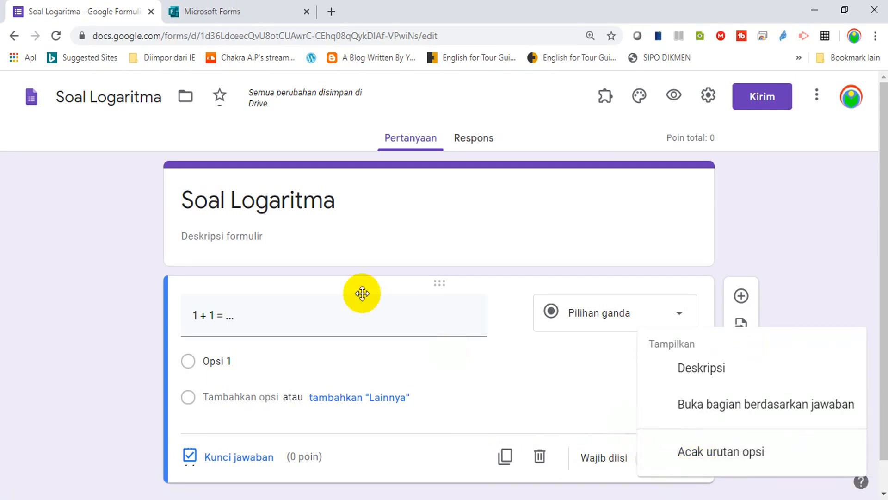
click(243, 10)
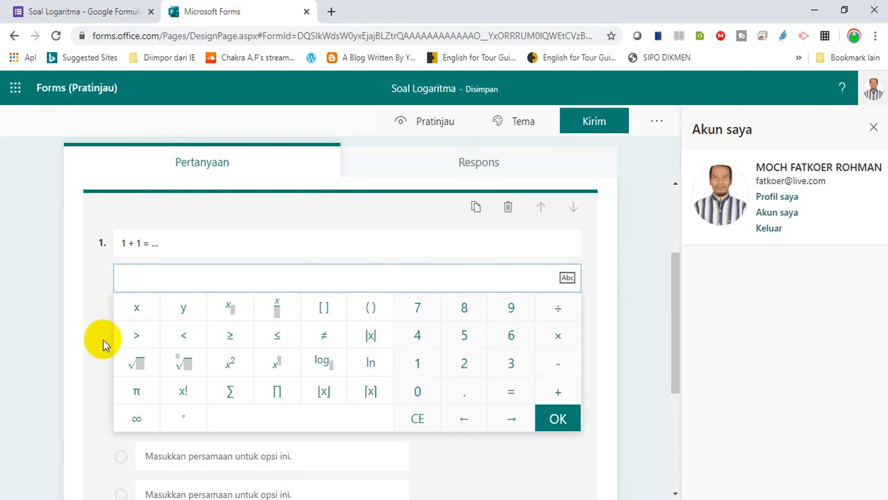
Close the equation keypad and compare the Microsoft question's additional options, such as Acak opsi and Tambahkan Pencabangan, with those in Google Forms.
click(99, 354)
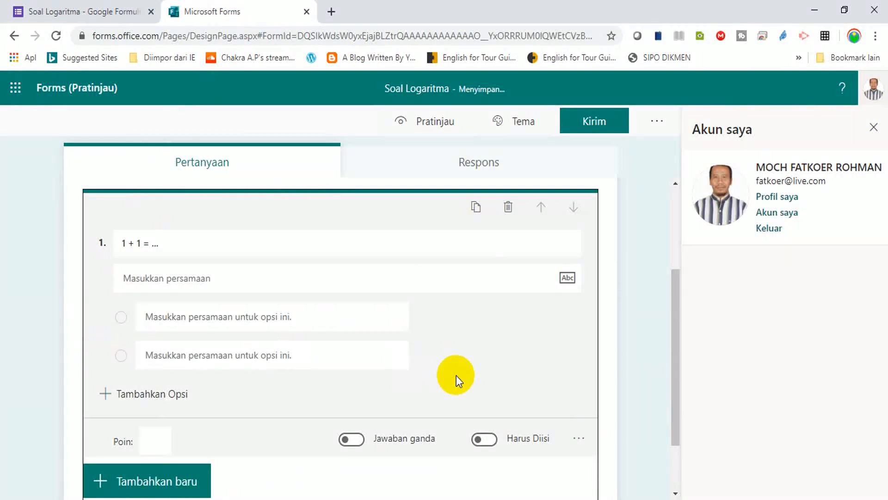
click(577, 444)
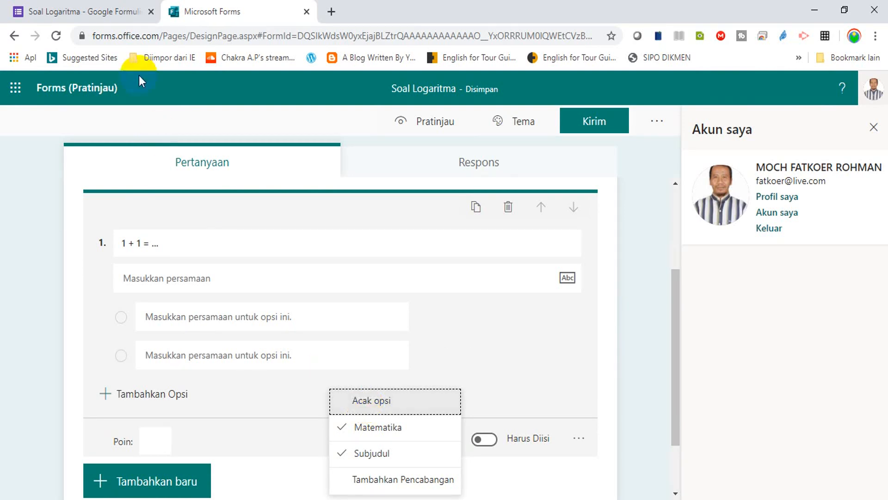
click(96, 10)
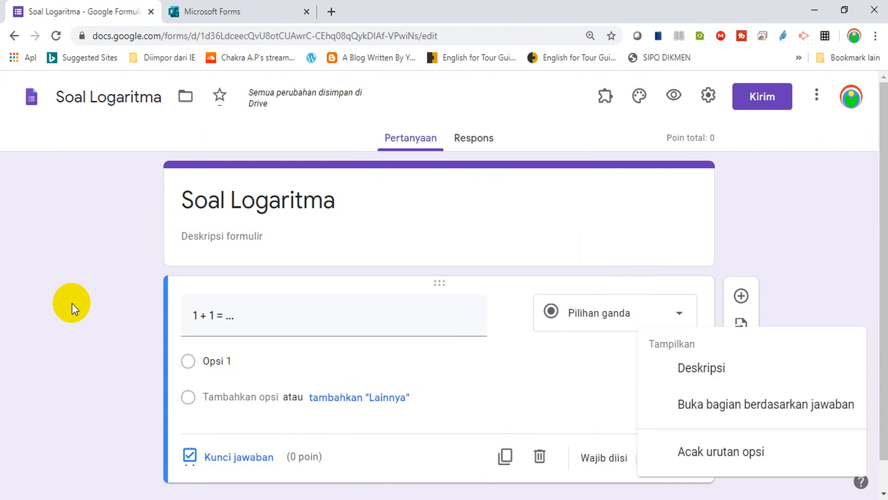
click(211, 15)
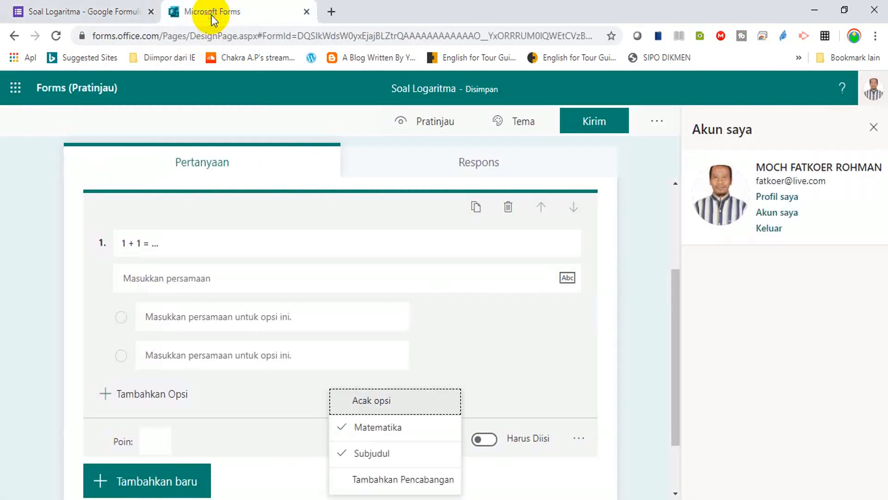
click(642, 207)
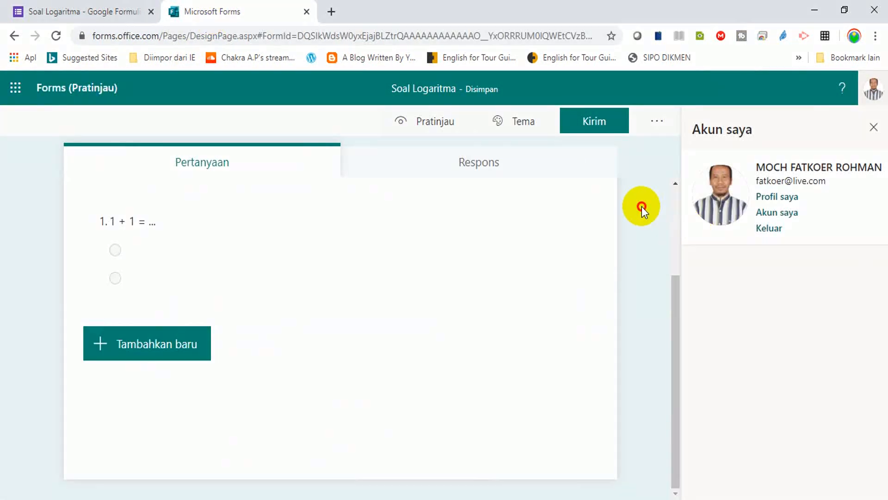
Close the account details and review the Microsoft form's quiz and response settings.
click(873, 128)
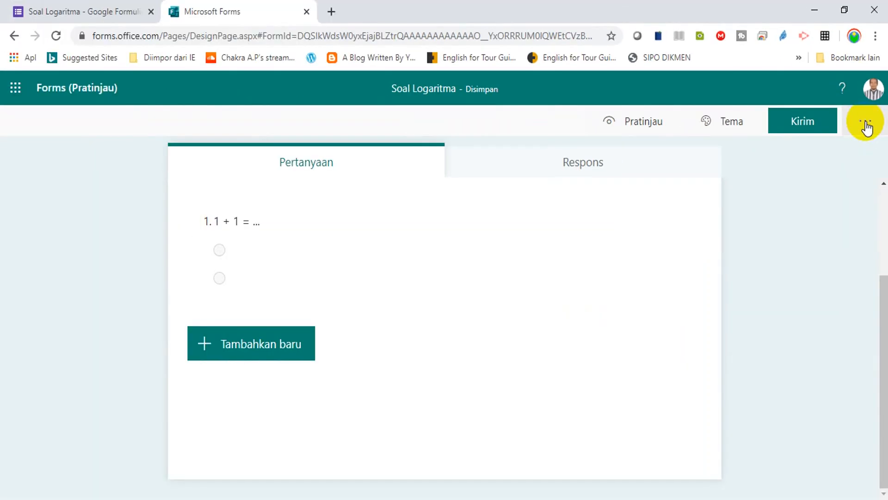
click(799, 255)
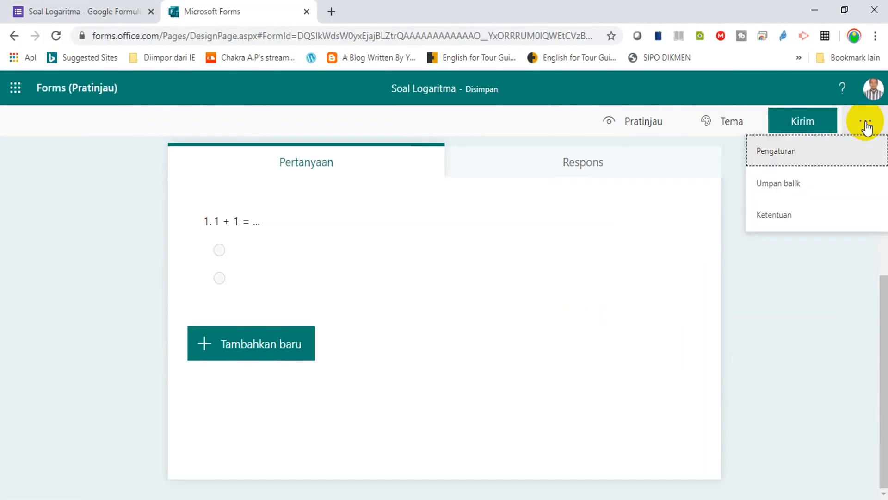
click(787, 151)
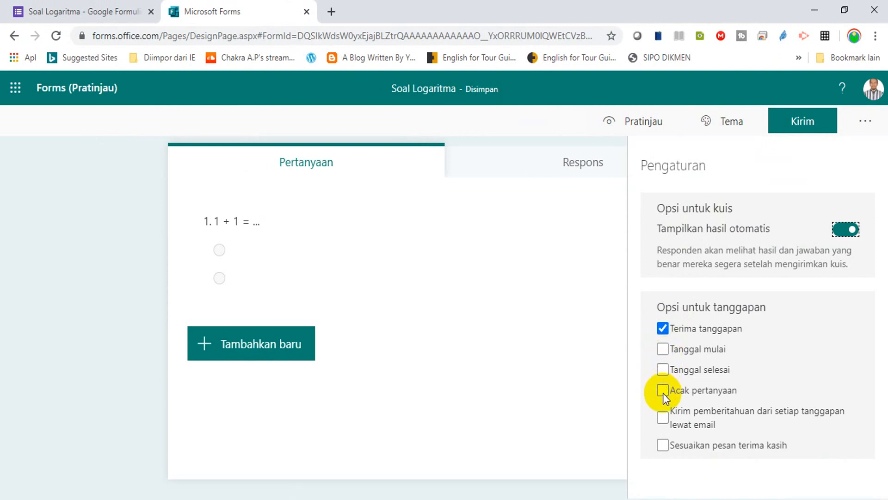
click(616, 368)
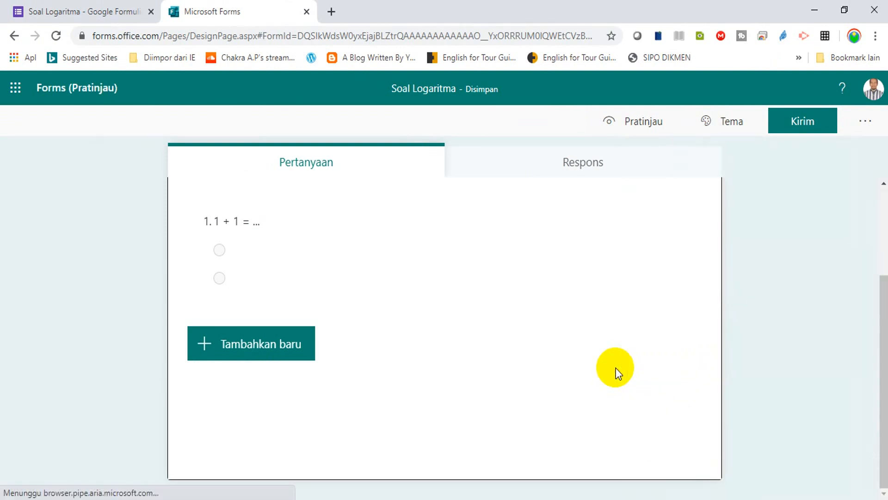
Switch to Google Forms and review the form's general and presentation settings, leaving them without saving.
click(97, 7)
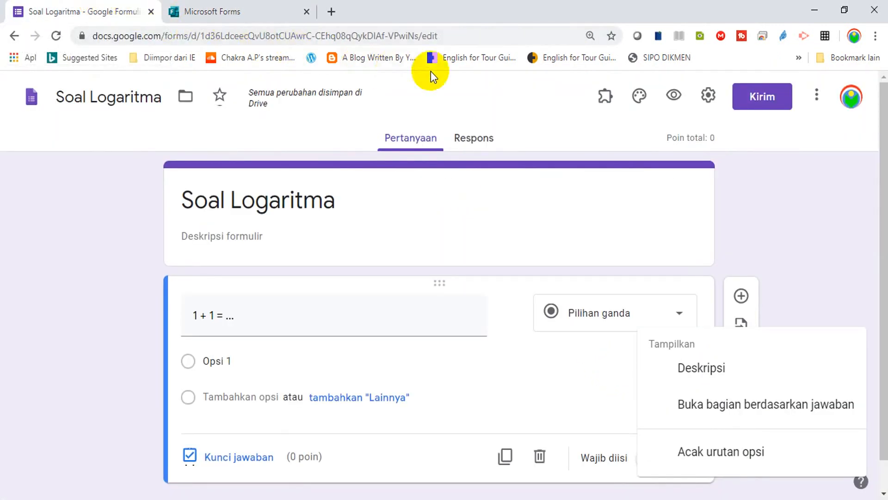
click(709, 98)
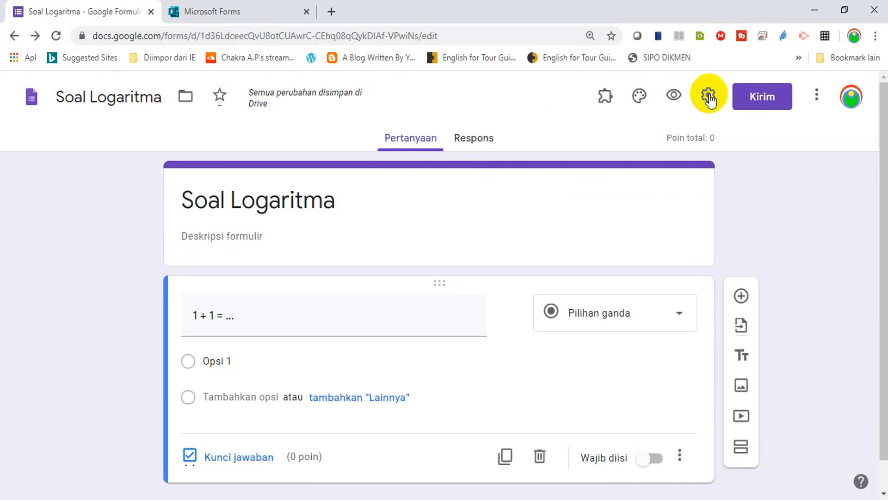
click(709, 97)
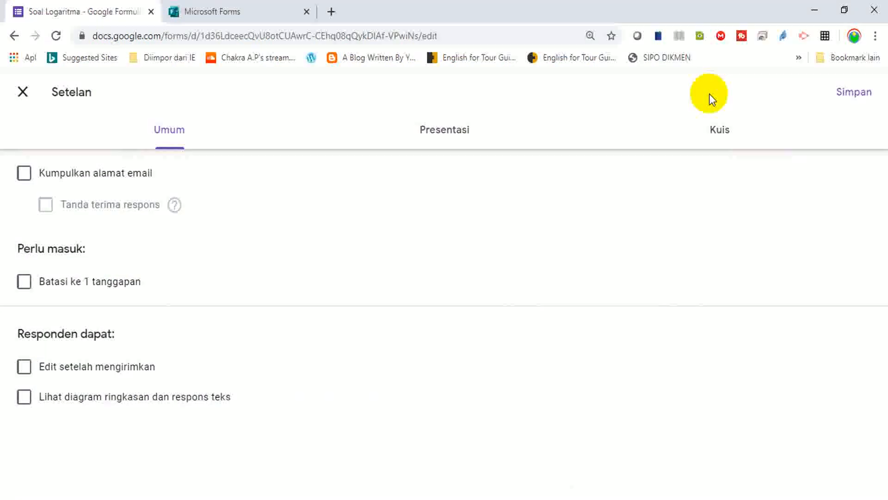
click(446, 136)
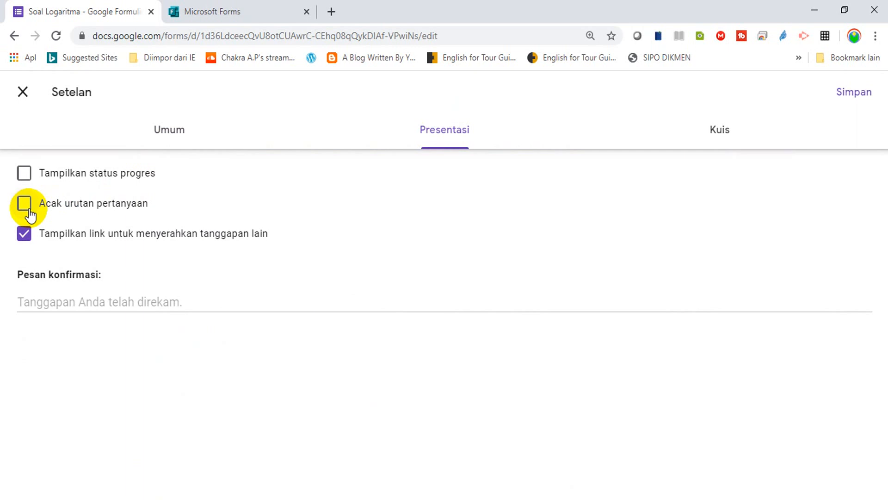
click(26, 102)
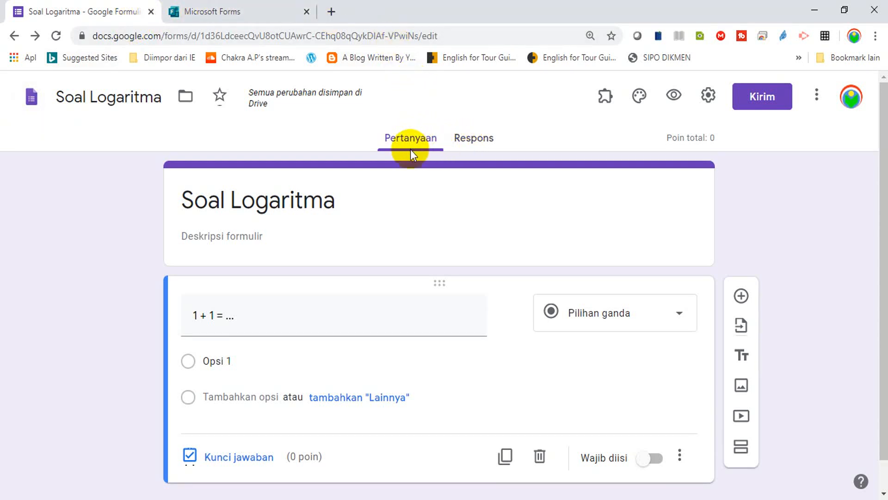
Compare the response pages of Google Forms and Microsoft Forms, including their spreadsheet and Excel export options.
click(489, 142)
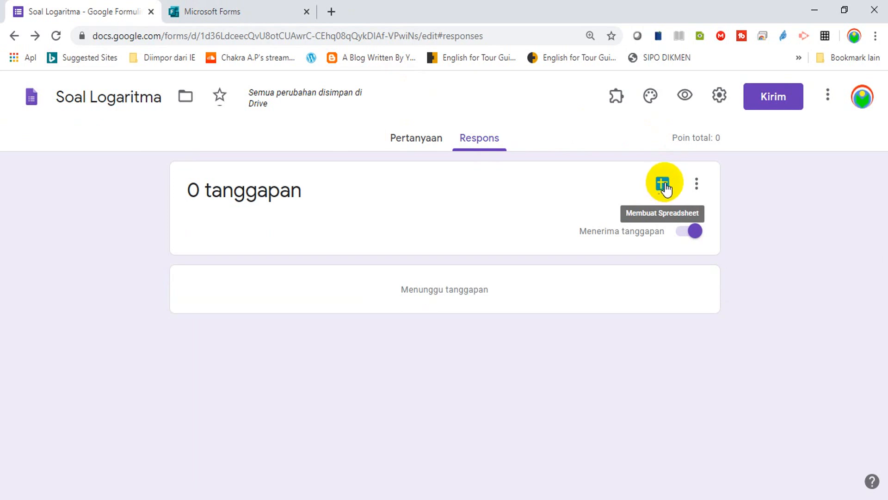
click(201, 7)
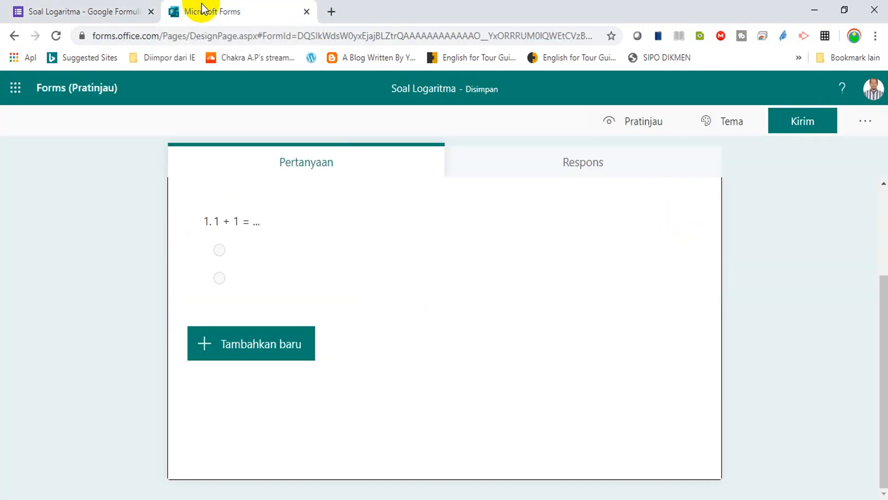
click(572, 173)
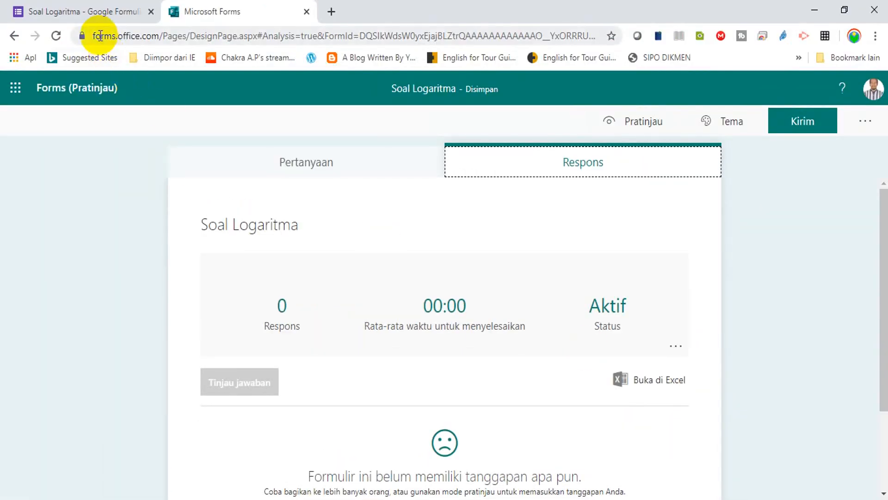
click(93, 12)
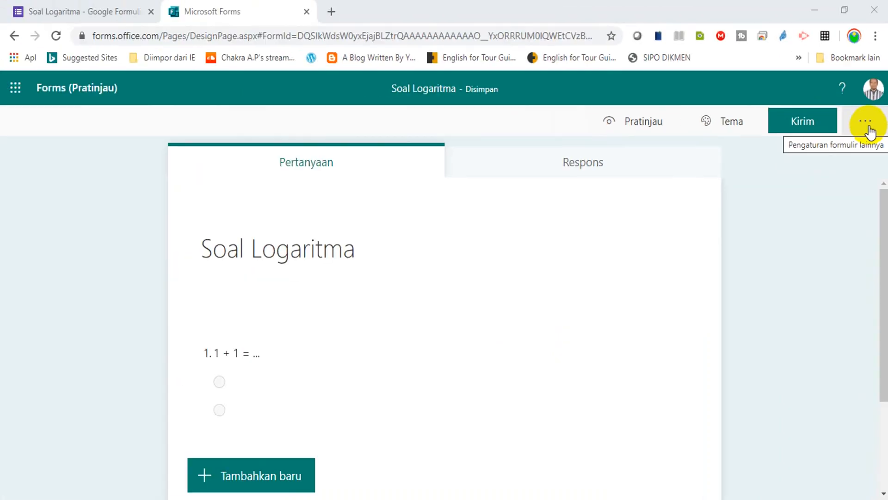
Enable Tanggal mulai and Tanggal selesai in the Microsoft form's response settings, and compare them with the Google Forms response page.
click(869, 125)
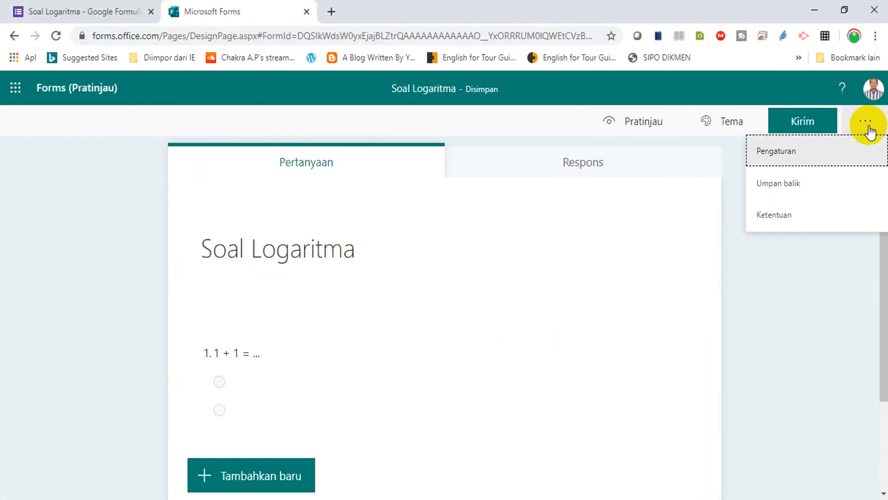
click(793, 158)
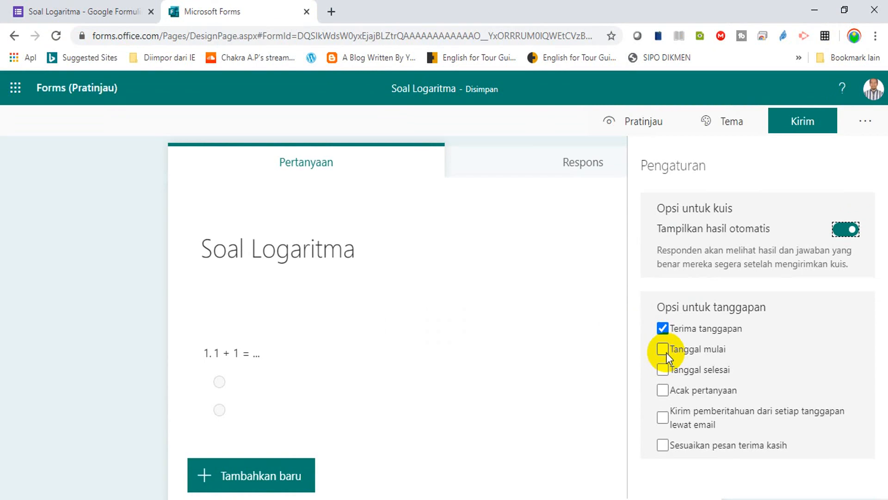
click(666, 353)
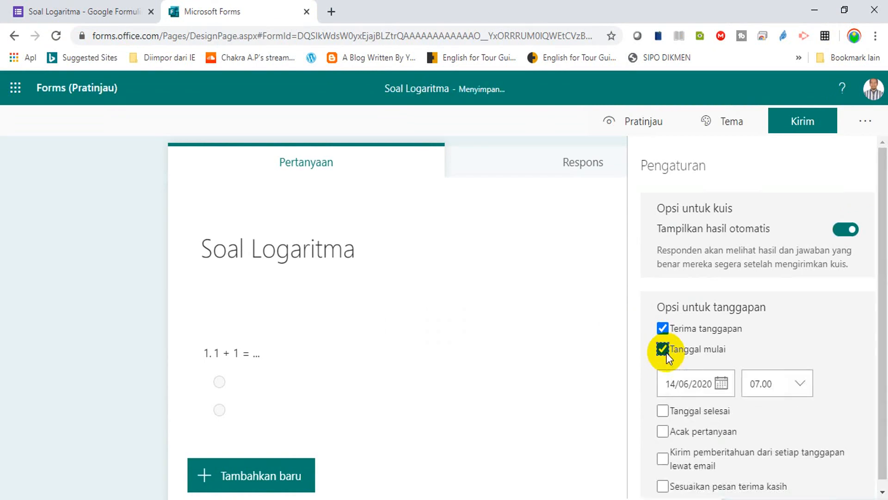
click(663, 411)
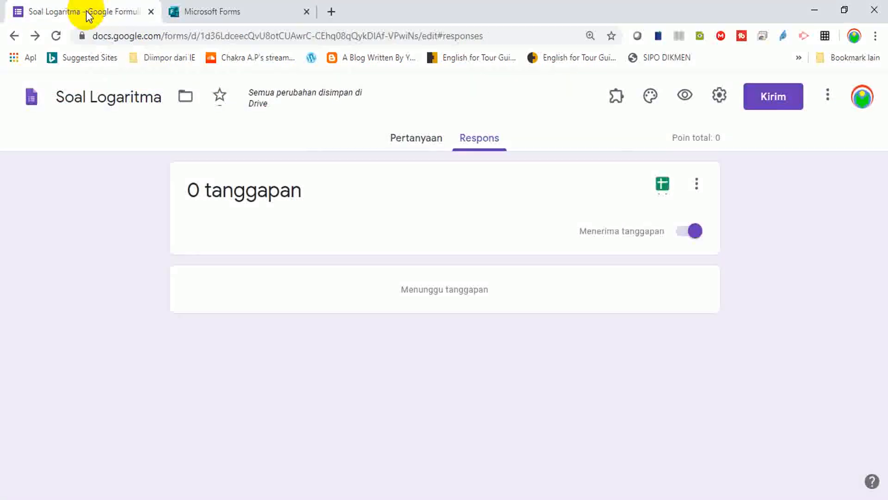
click(88, 13)
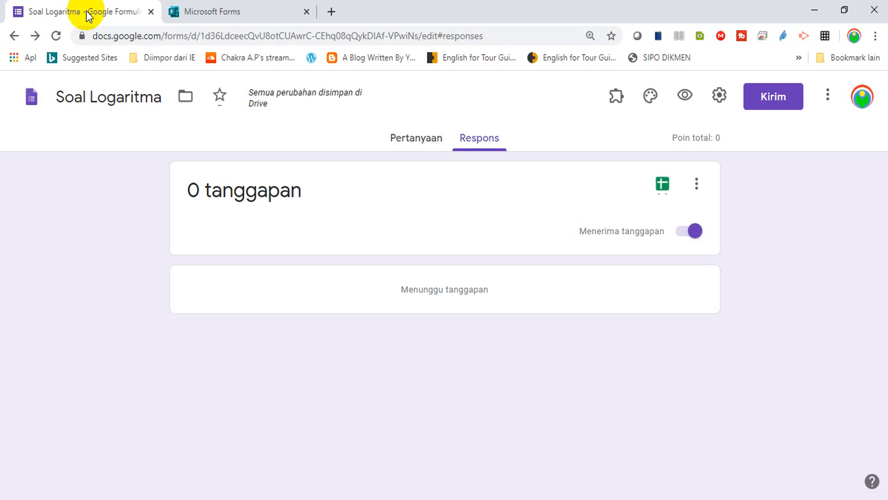
click(209, 17)
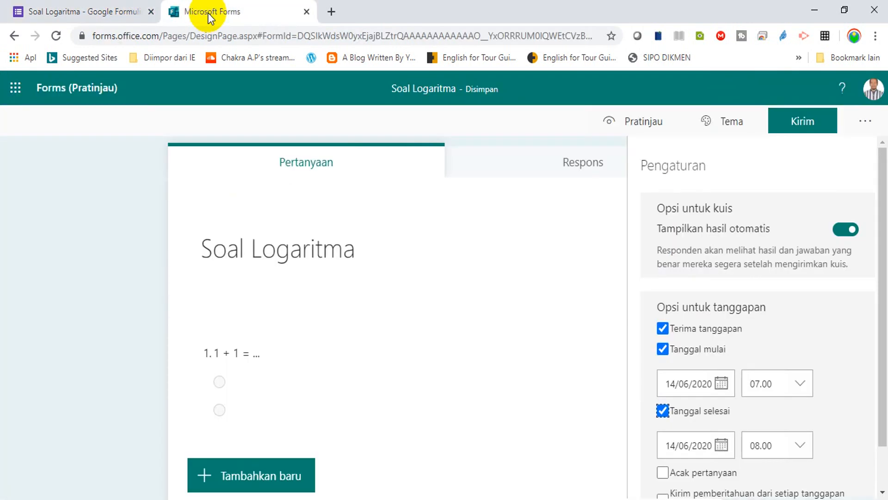